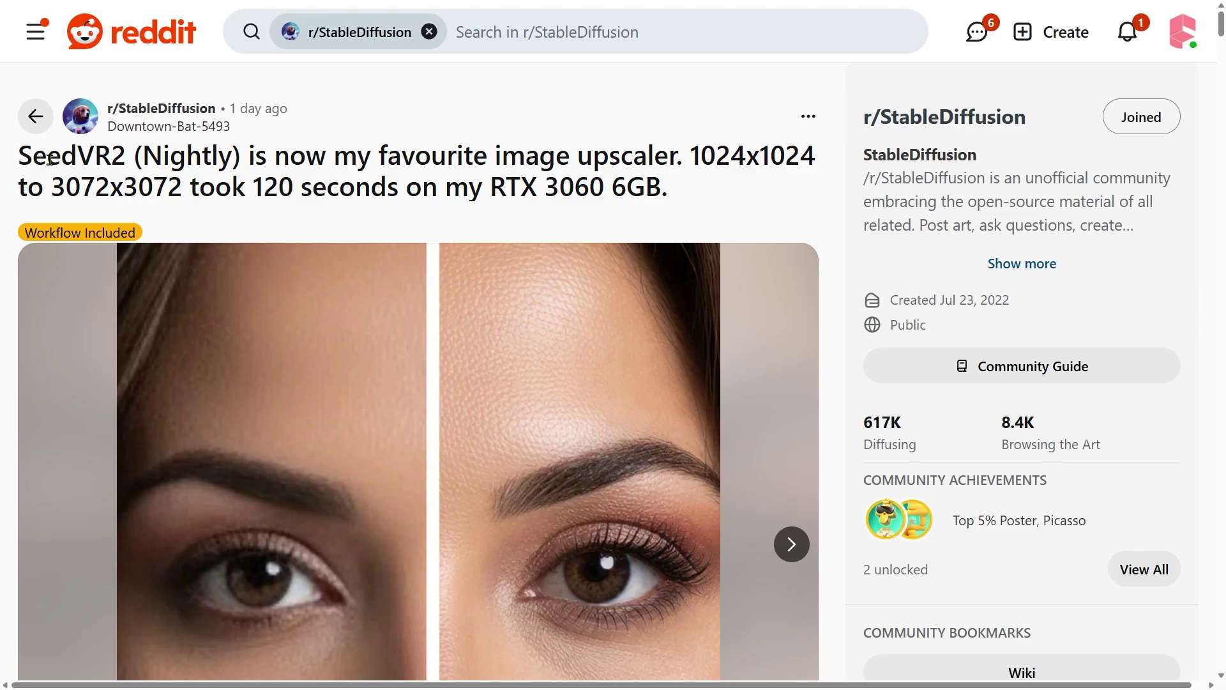
# Highlight the SeedVR2 post title, then scroll past the comparison image to its description
pyautogui.moveTo(22, 157); pyautogui.dragTo(710, 185)
pyautogui.click(711, 186)
pyautogui.scroll(-3, 855, 249)
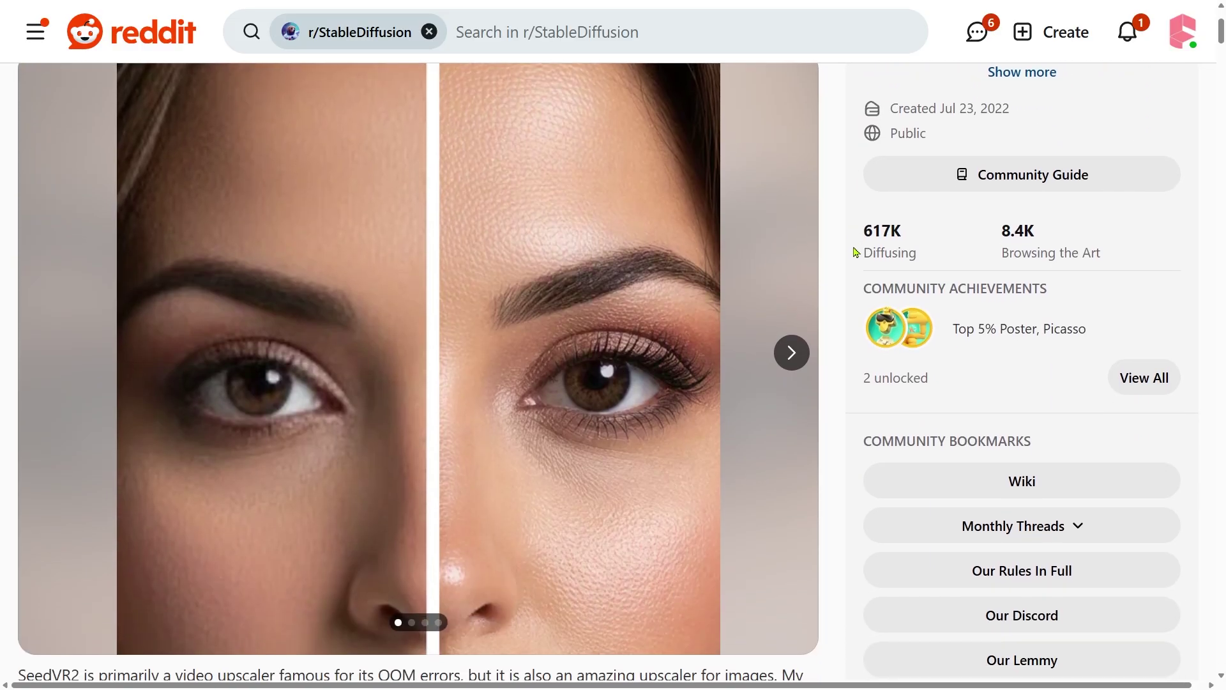
# Scroll to the comments, zoom the page to 200%, and highlight the 'Human to lizard upscaler' reply
pyautogui.scroll(-15, 856, 252)
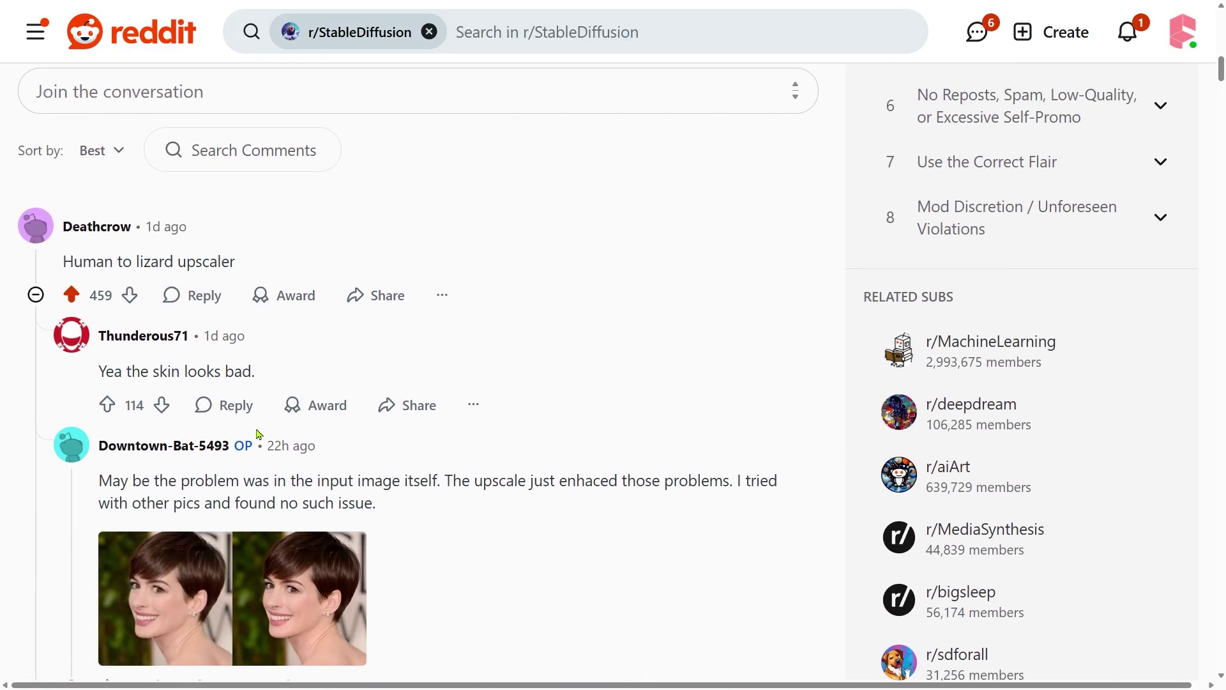
pyautogui.hotkey('ctrl', '+')
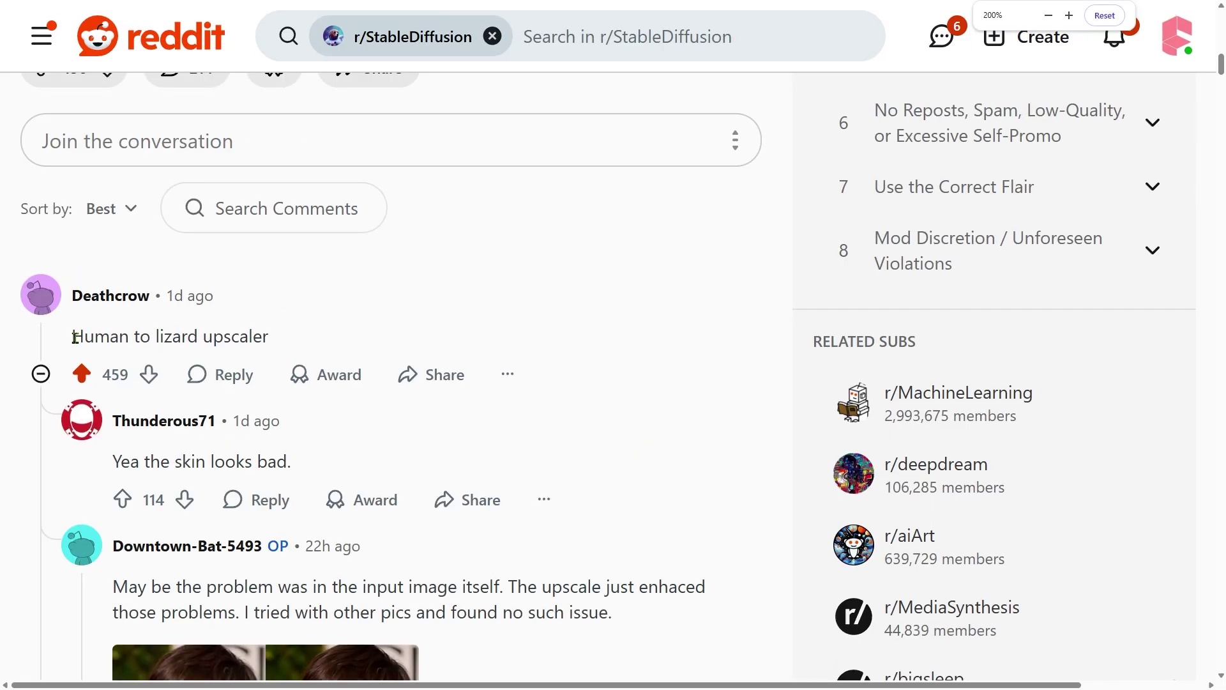
pyautogui.moveTo(73, 338)
pyautogui.mouseDown()
pyautogui.moveTo(305, 347)
pyautogui.moveTo(75, 337)
pyautogui.mouseUp()
pyautogui.click(305, 347)
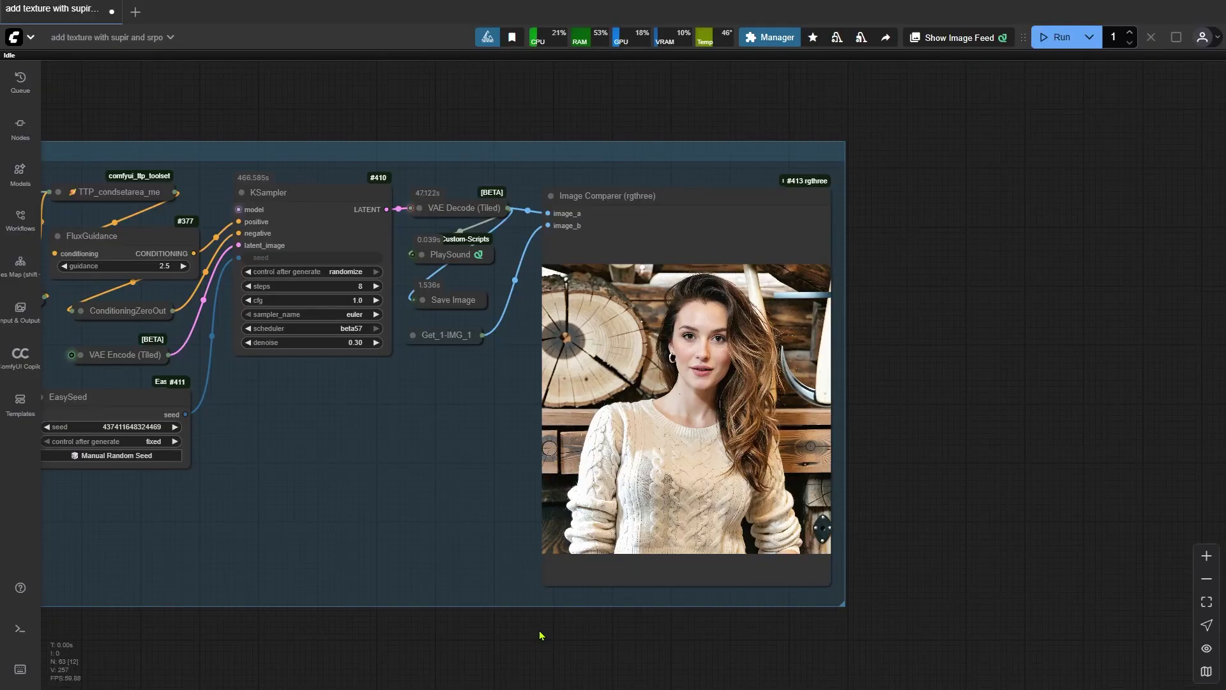
# Zoom the canvas in and out on the Image Comparer to examine the face and sweater neckline
pyautogui.scroll(5, 539, 632)
pyautogui.scroll(3, 528, 381)
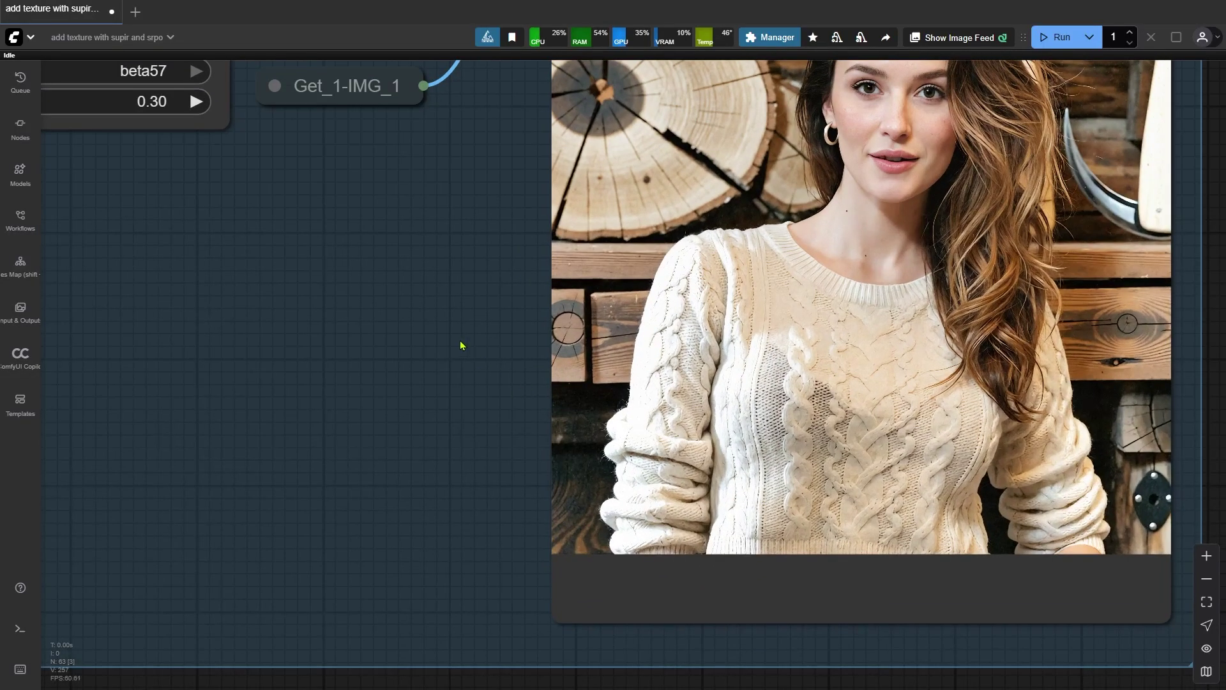
pyautogui.scroll(3, 295, 457)
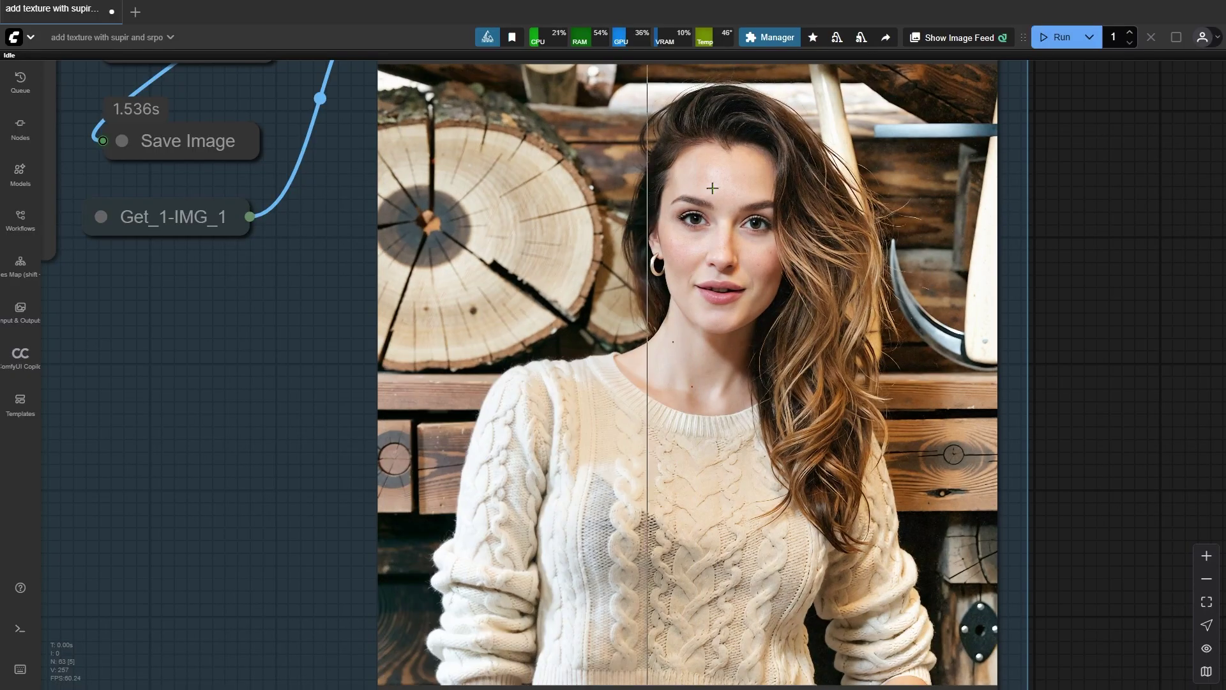
pyautogui.scroll(8, 786, 191)
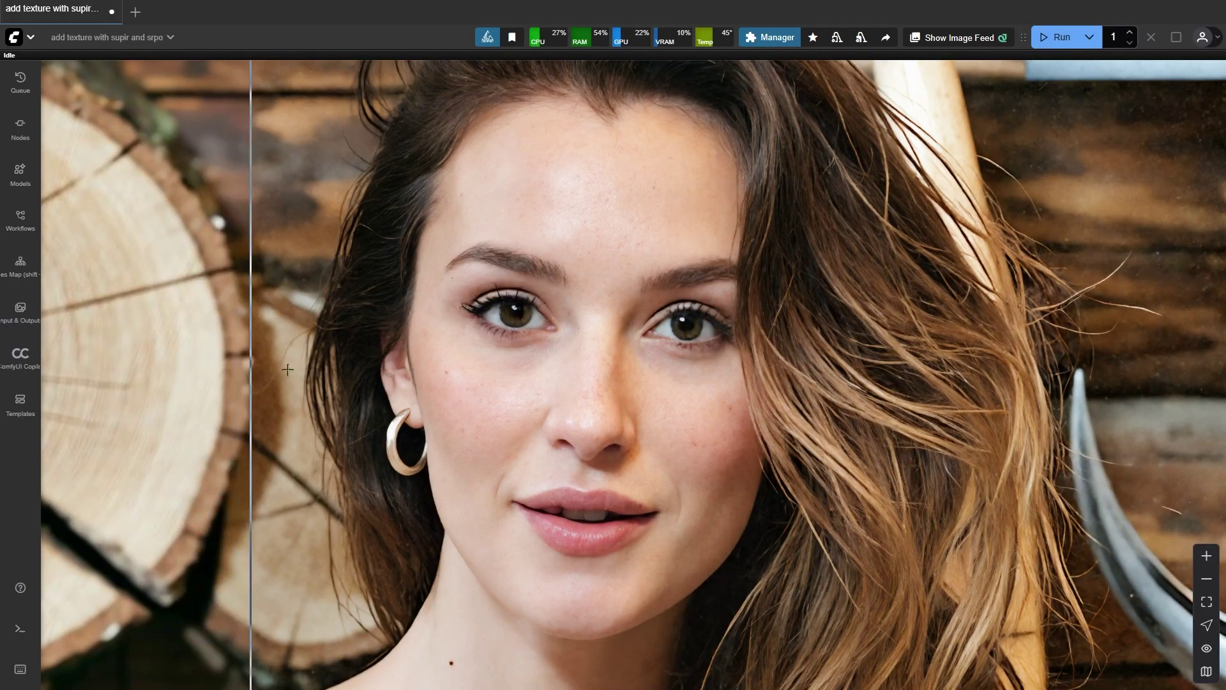
pyautogui.scroll(3, 734, 309)
pyautogui.scroll(2, 742, 307)
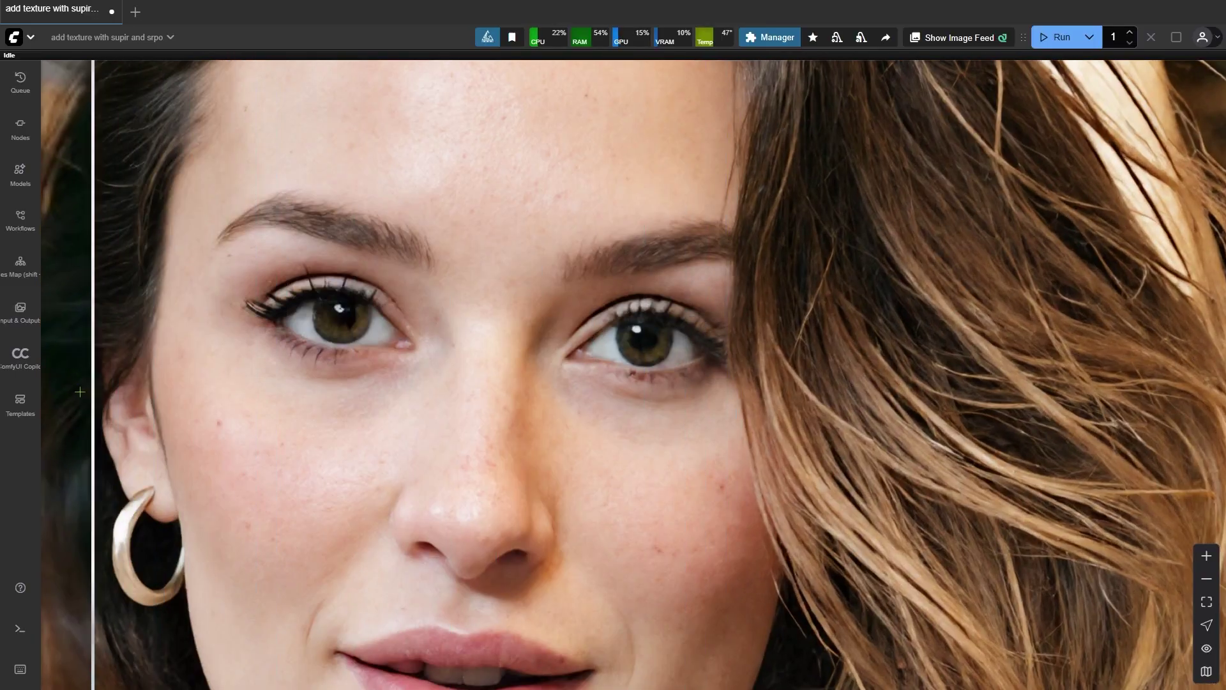
pyautogui.scroll(-3, 288, 396)
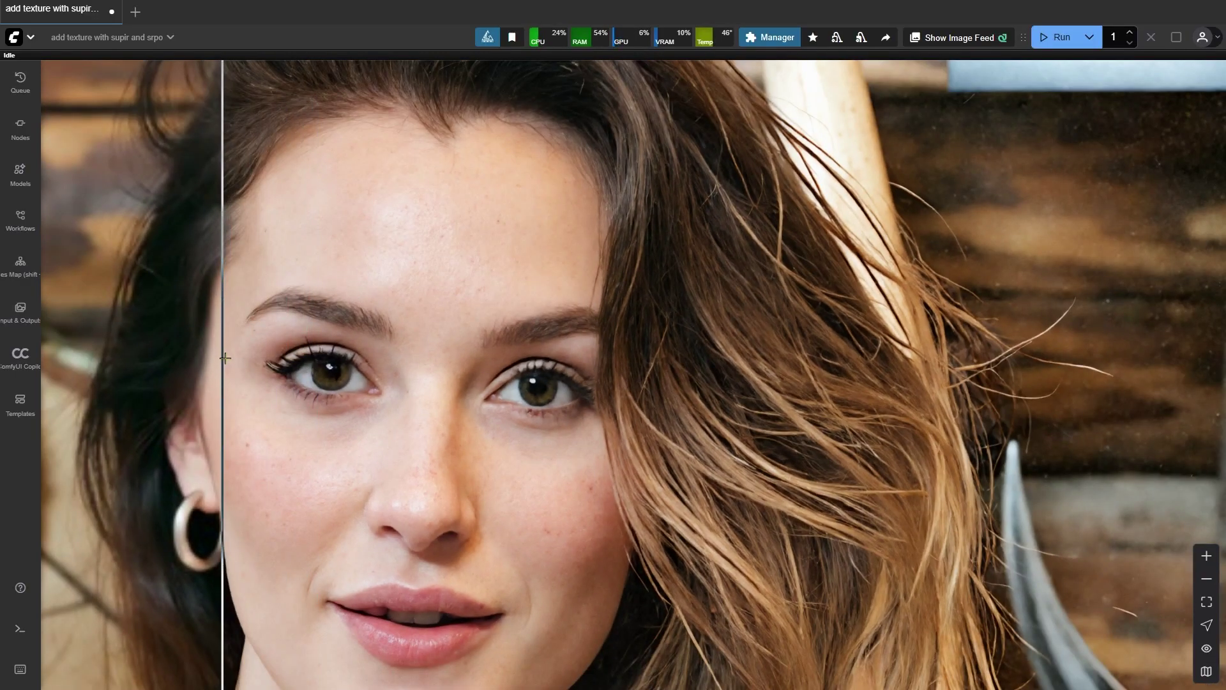
pyautogui.scroll(-3, 200, 320)
pyautogui.scroll(6, 202, 309)
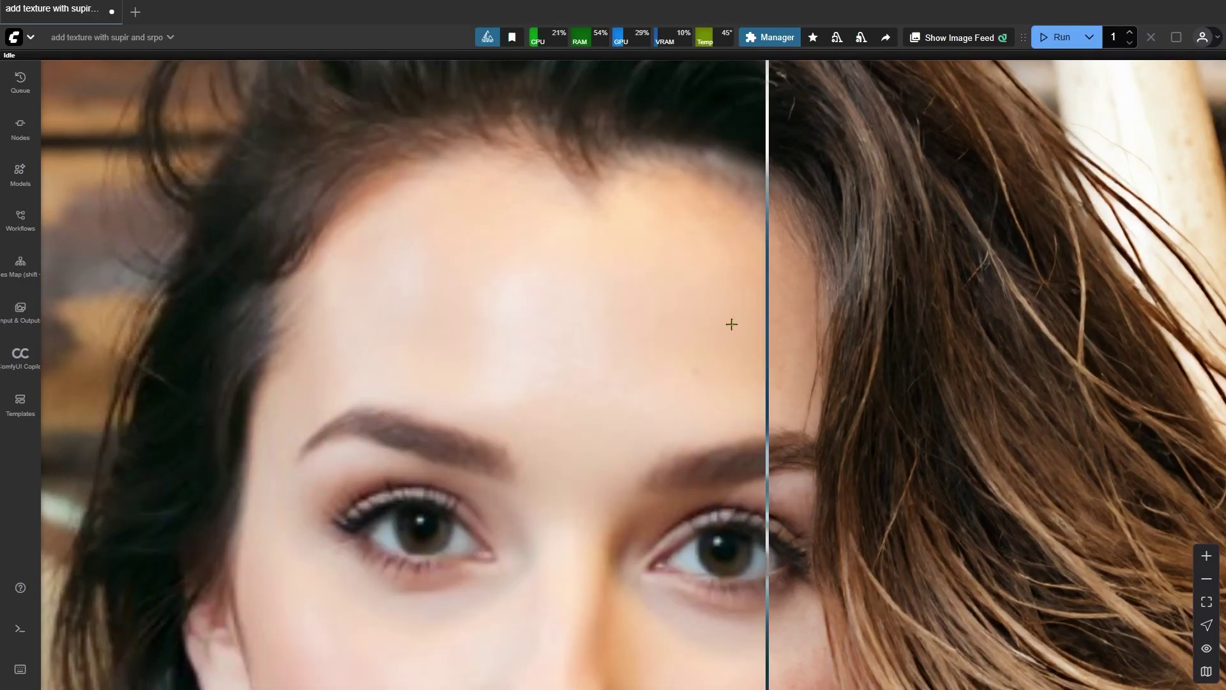
pyautogui.scroll(-4, 348, 383)
pyautogui.scroll(-5, 479, 257)
pyautogui.scroll(6, 399, 411)
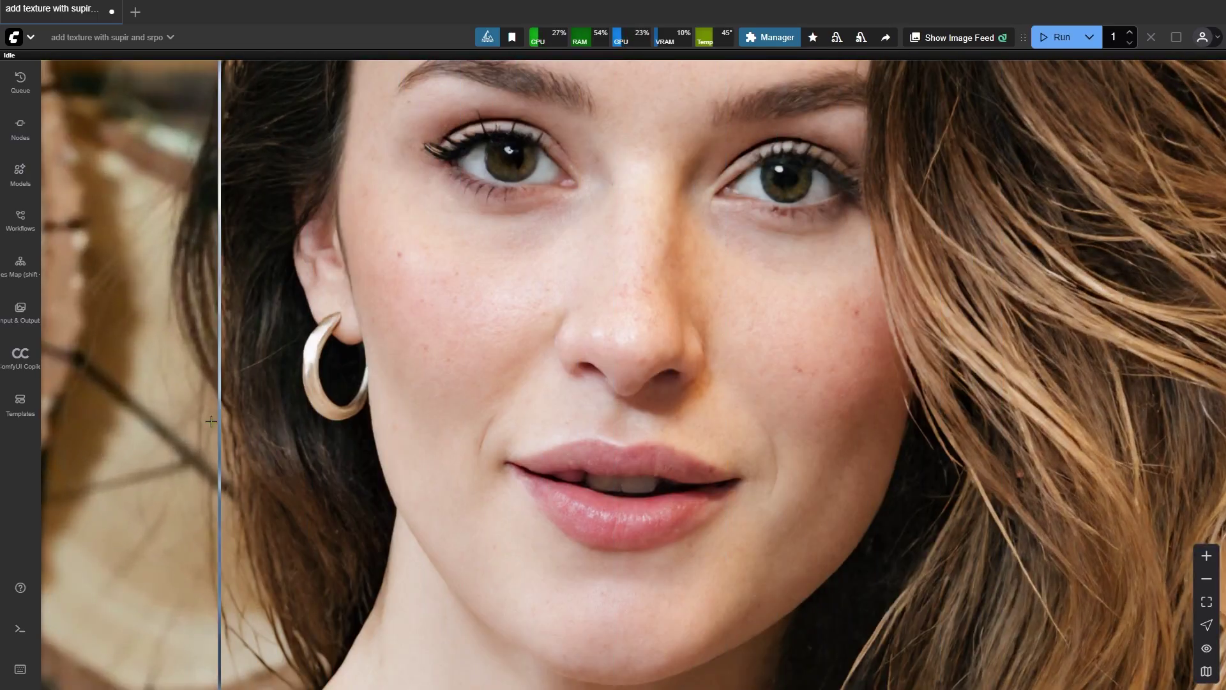
pyautogui.scroll(-1, 508, 258)
pyautogui.scroll(-5, 507, 258)
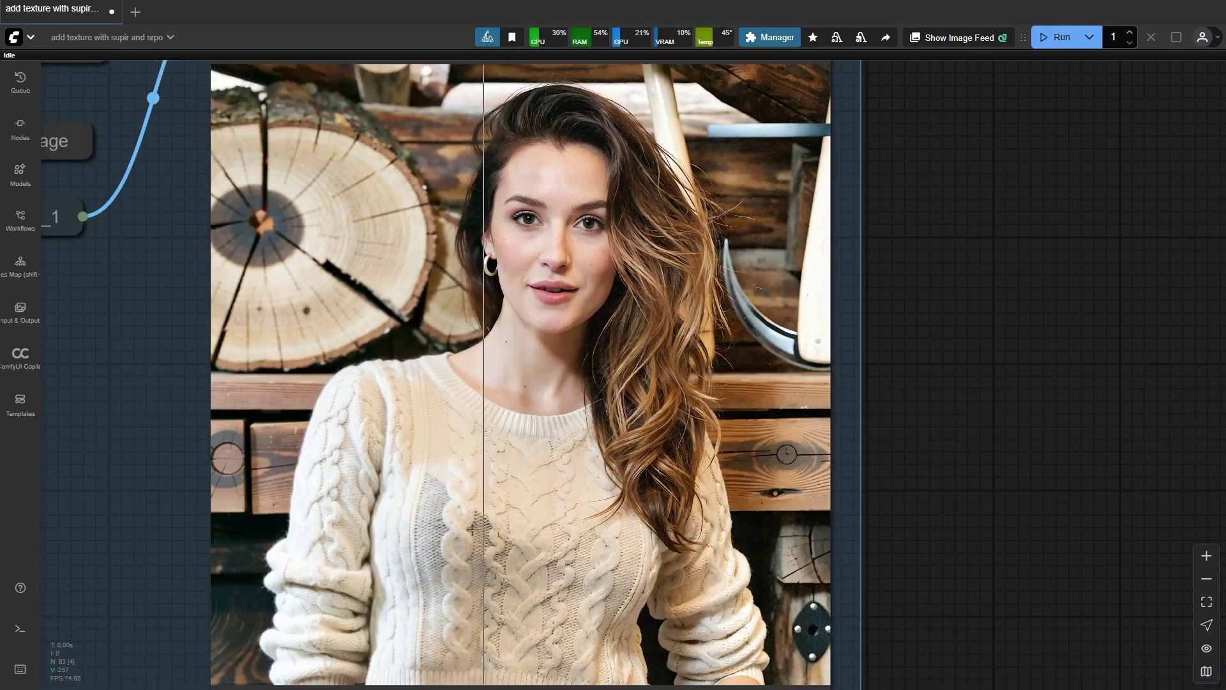
pyautogui.scroll(8, 504, 472)
pyautogui.scroll(-2, 801, 513)
pyautogui.scroll(5, 902, 304)
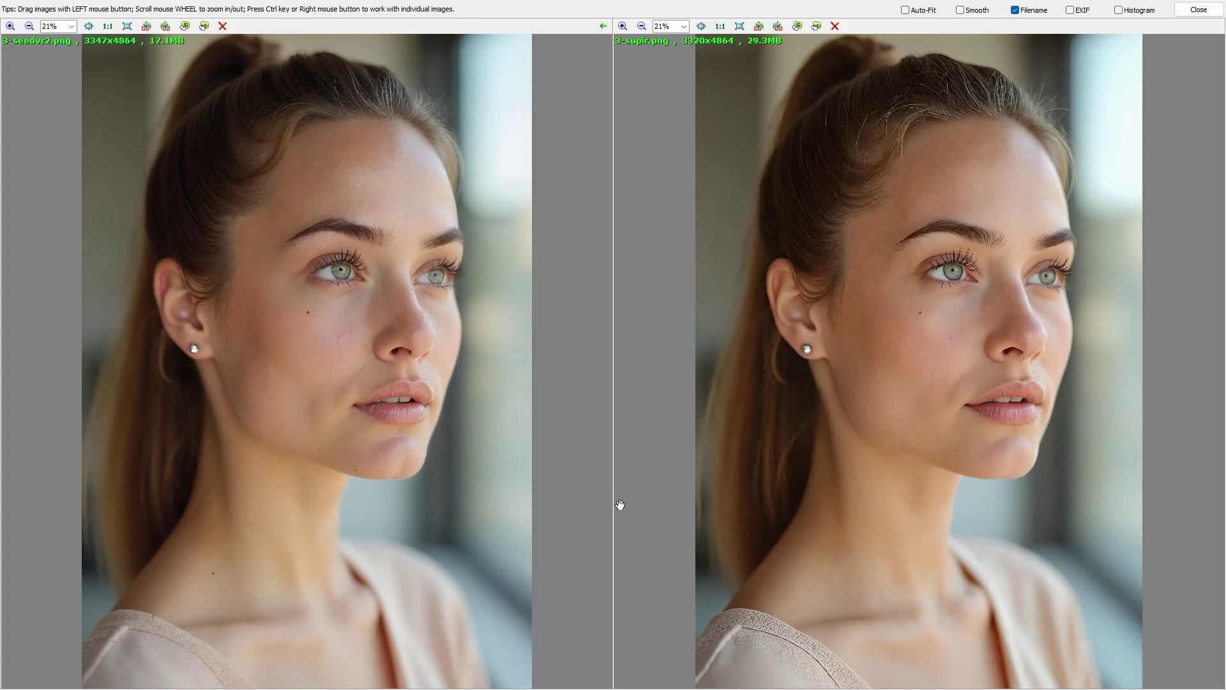
# Zoom both SeedVR2 and SUPIR images to 150% and pan over the cheek, lips, then eye
pyautogui.scroll(3, 965, 325)
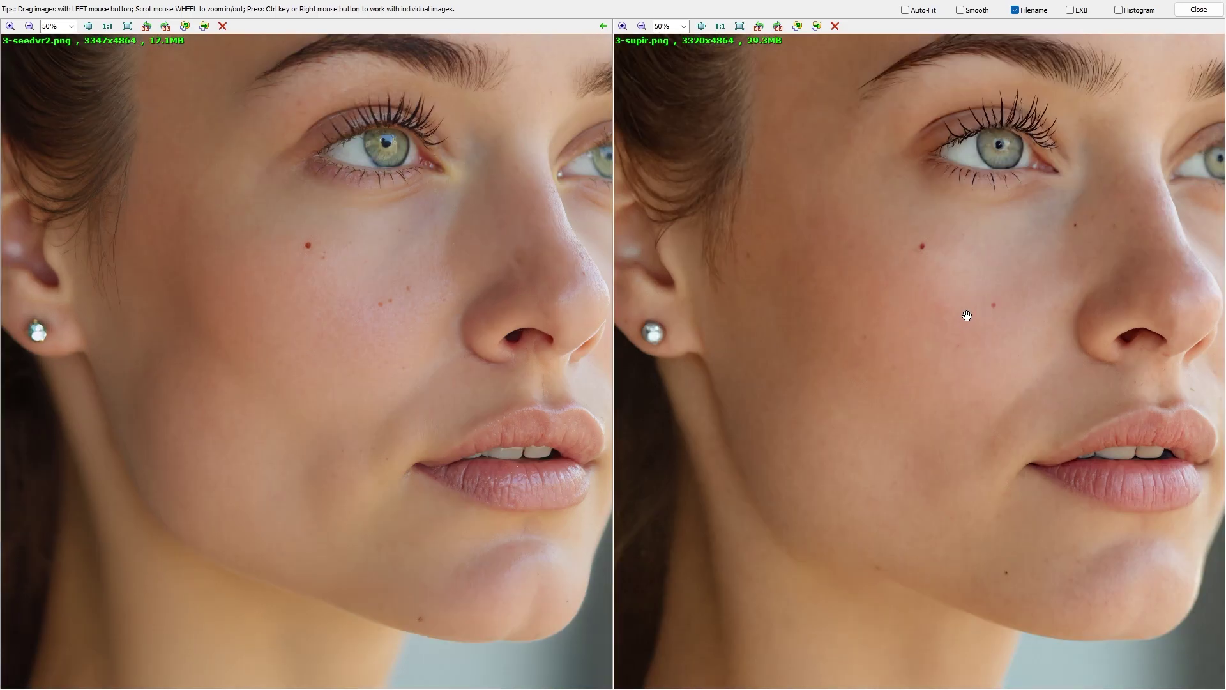
pyautogui.scroll(1, 965, 315)
pyautogui.moveTo(990, 329); pyautogui.dragTo(952, 351)
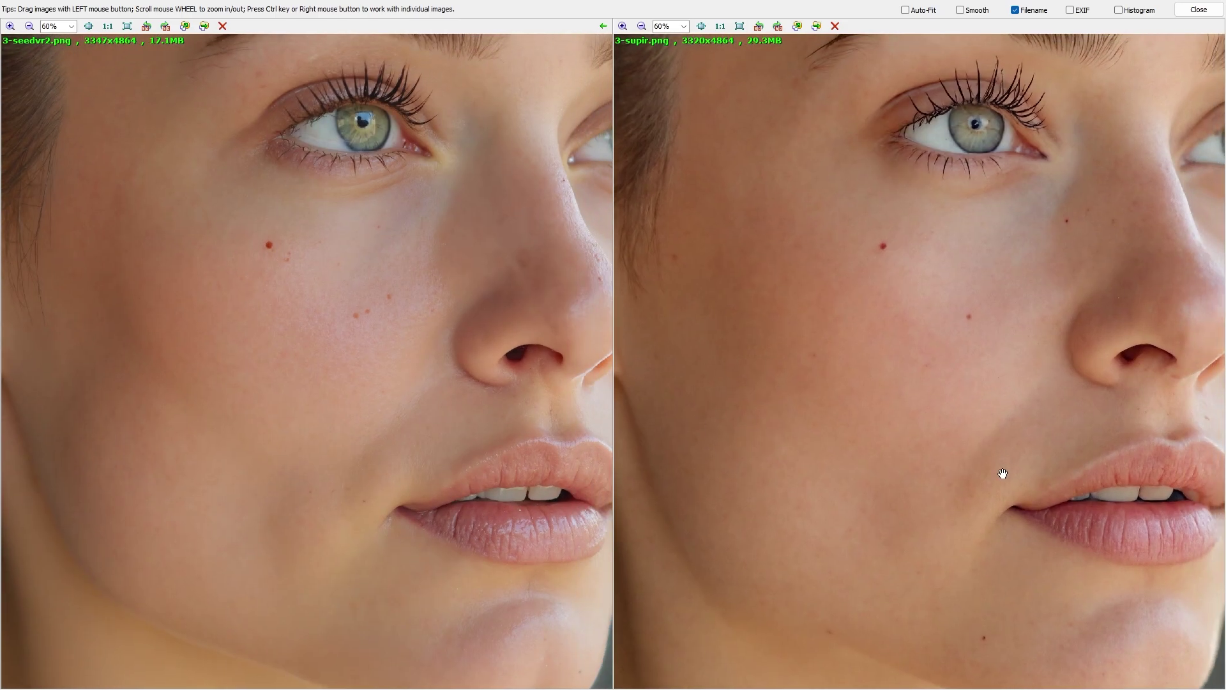
pyautogui.scroll(5, 919, 438)
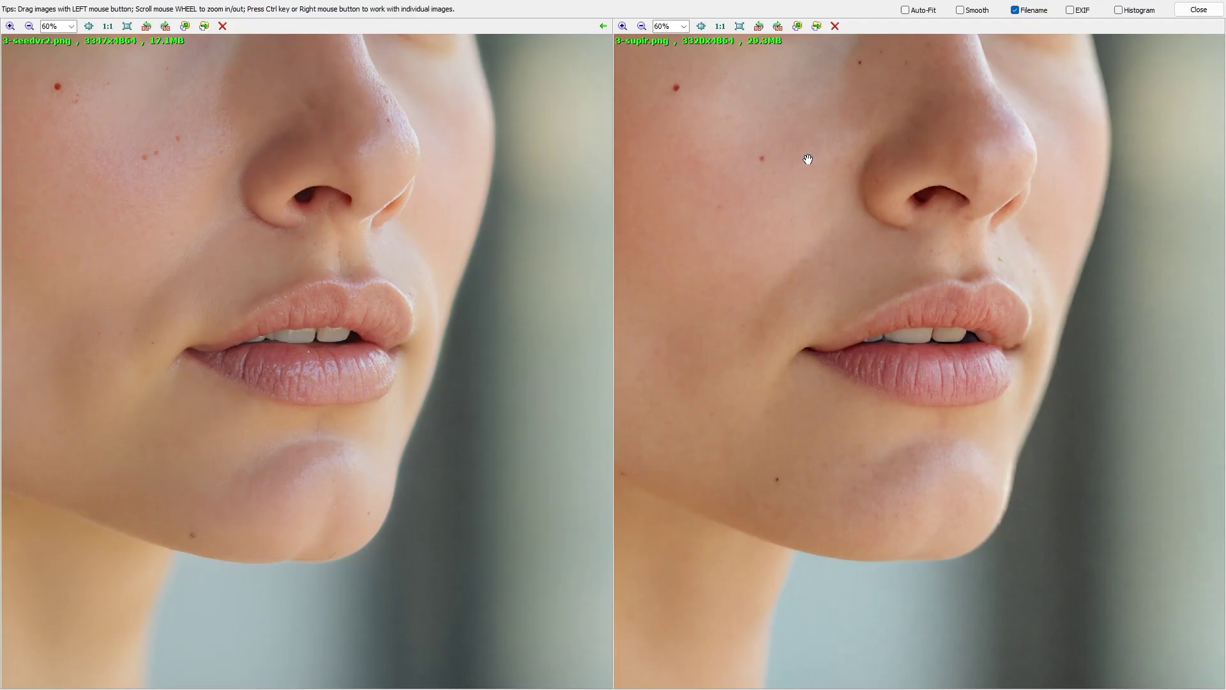
pyautogui.moveTo(807, 156); pyautogui.dragTo(968, 323)
pyautogui.scroll(3, 968, 323)
pyautogui.moveTo(1122, 252); pyautogui.dragTo(963, 515)
pyautogui.scroll(1, 990, 551)
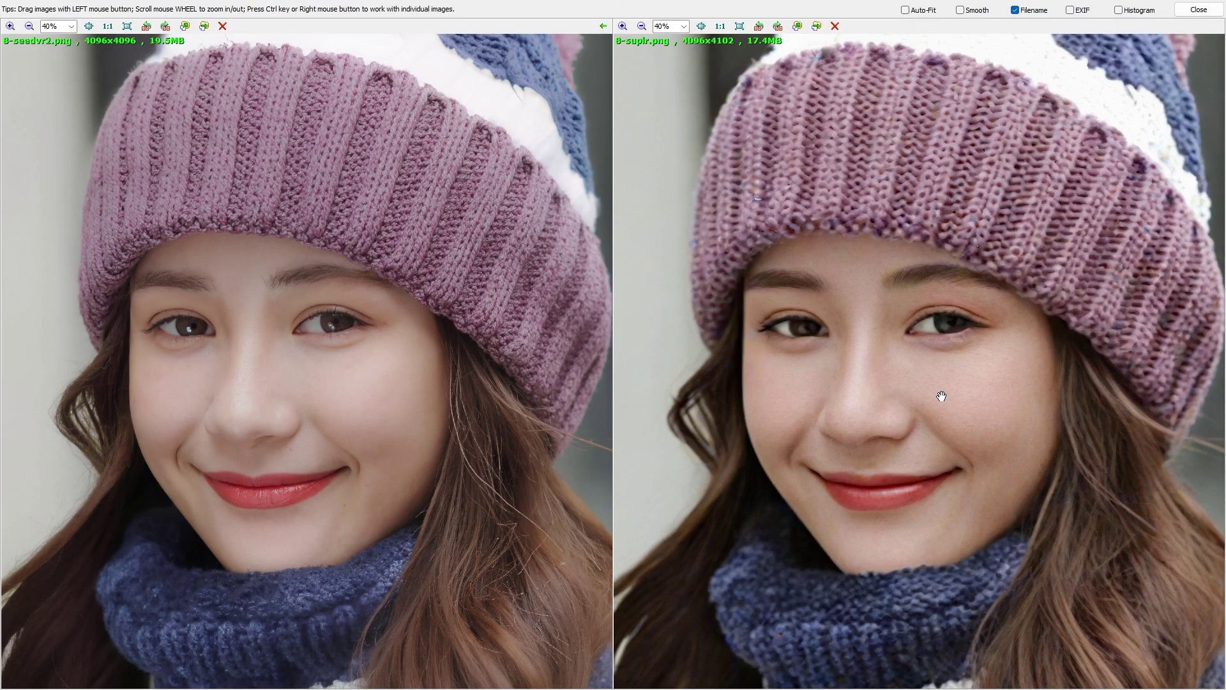
# Zoom both upscales in and pan across the face to the cheek beside the nose
pyautogui.scroll(1, 879, 562)
pyautogui.scroll(1, 879, 561)
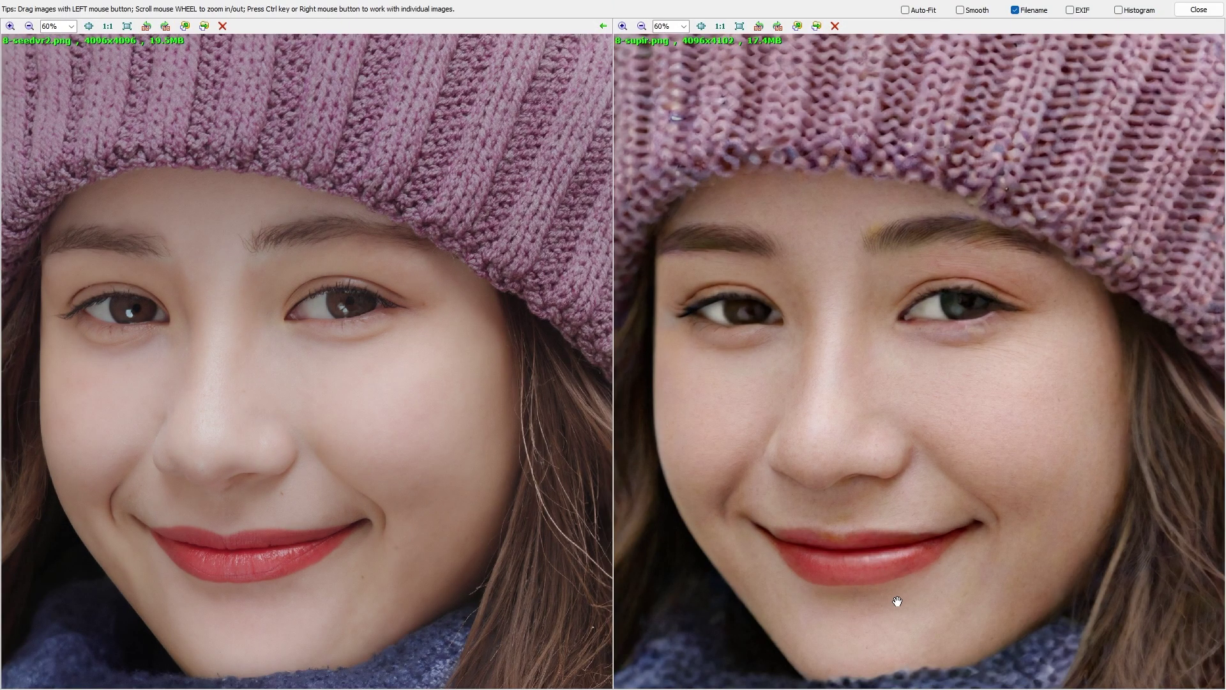
pyautogui.scroll(1, 902, 607)
pyautogui.moveTo(922, 609); pyautogui.dragTo(1018, 550)
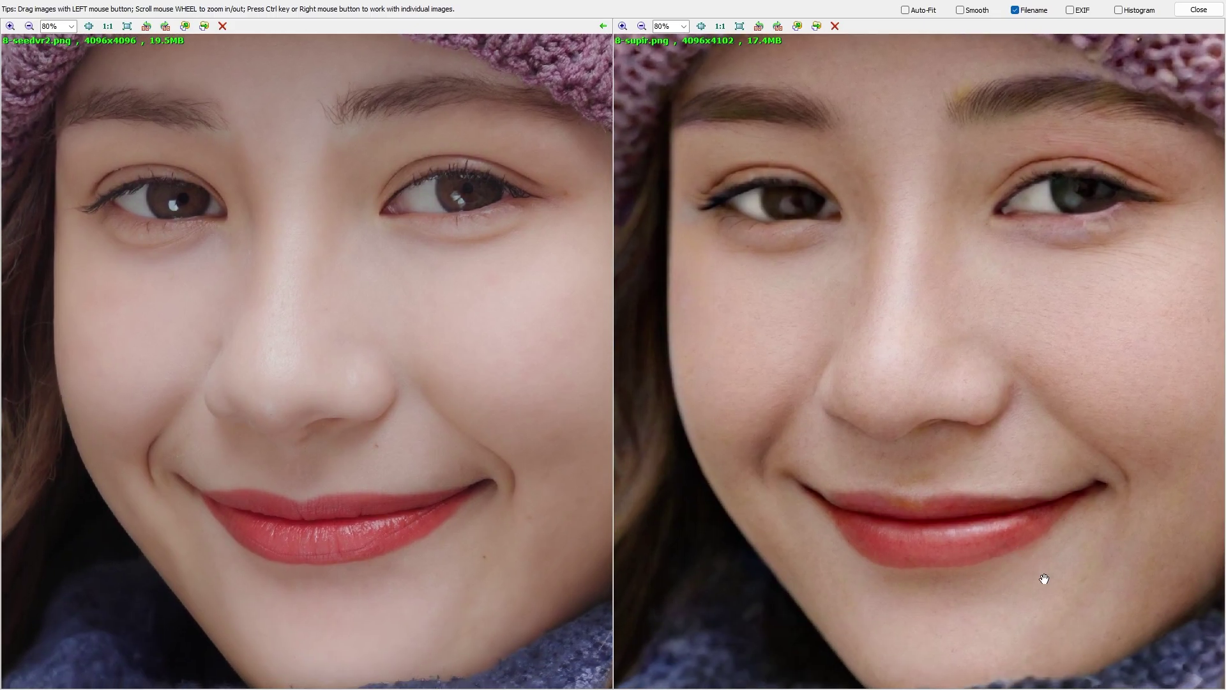
pyautogui.scroll(1, 1086, 323)
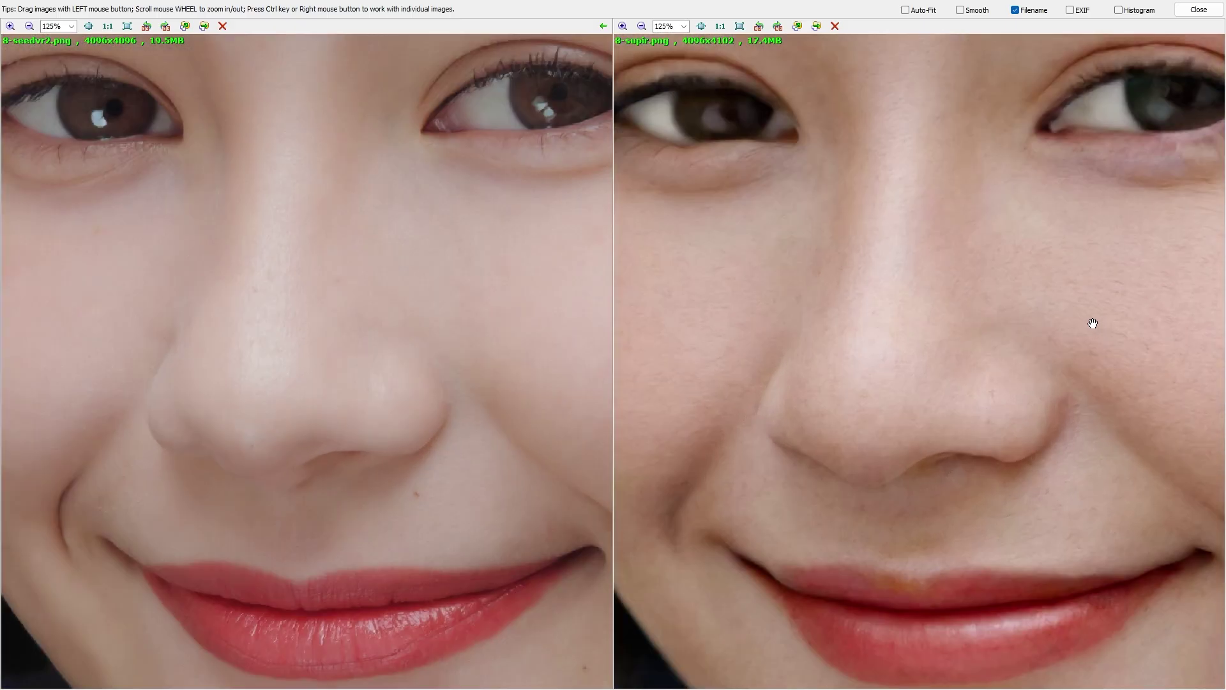
pyautogui.scroll(1, 1111, 465)
pyautogui.moveTo(888, 459); pyautogui.dragTo(949, 459)
# Pan both images up to the knitted hat and zoom out to 100% to compare its texture
pyautogui.scroll(1, 999, 470)
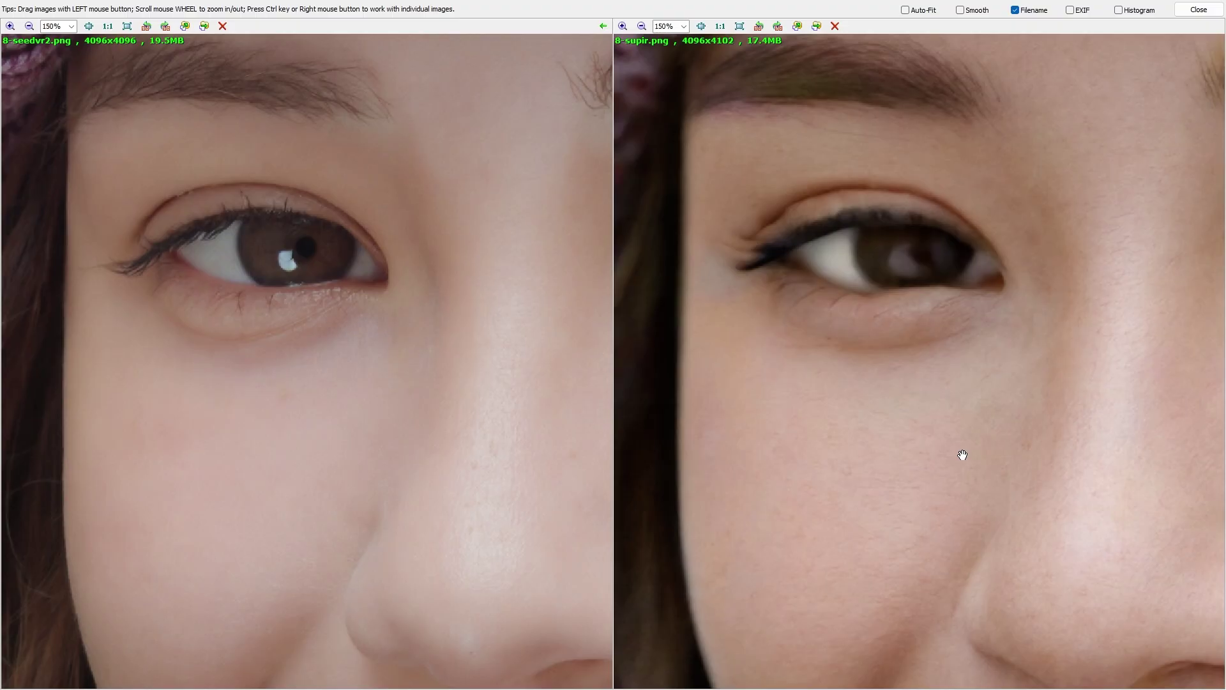
pyautogui.moveTo(1045, 145); pyautogui.dragTo(957, 547)
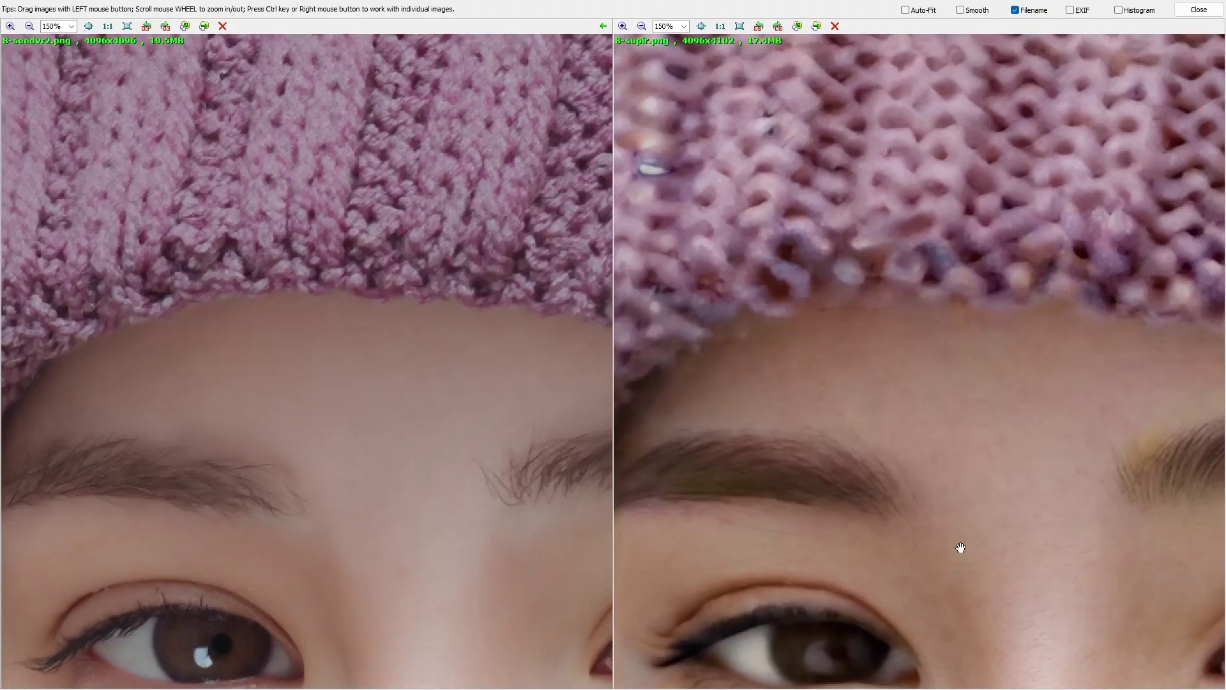
pyautogui.scroll(-2, 1007, 487)
pyautogui.moveTo(1007, 487); pyautogui.dragTo(982, 576)
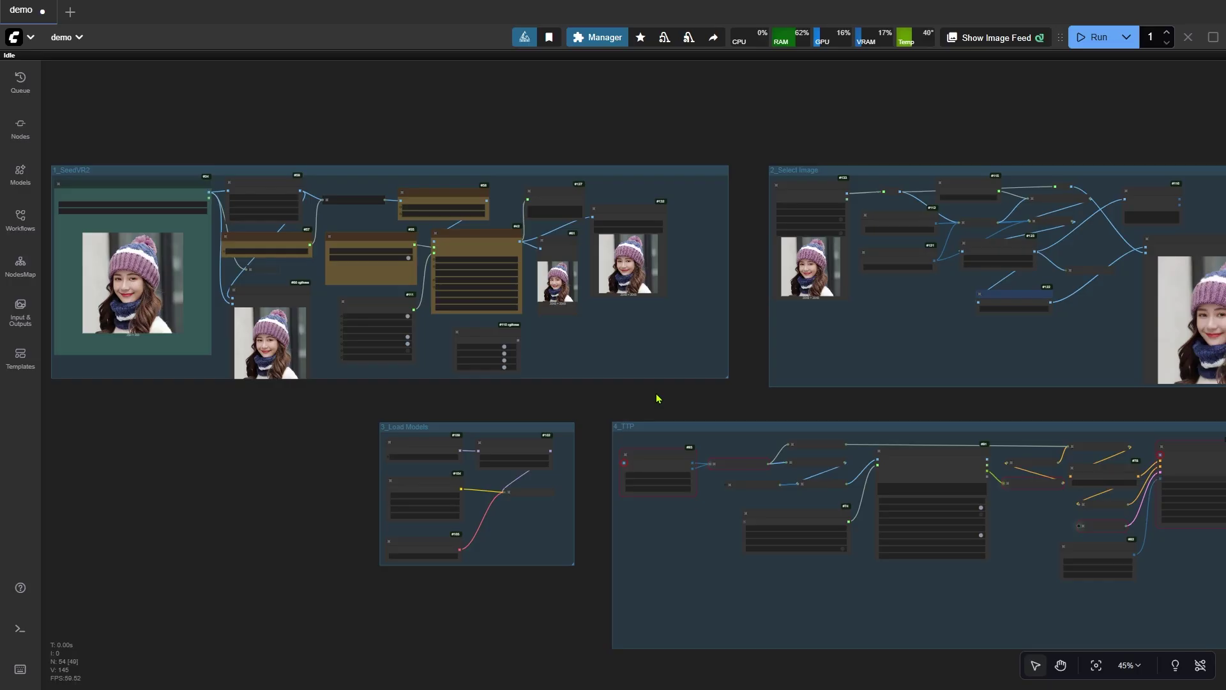
# Zoom into the 1_SeedVR2 group and inspect its Load Image and Preview Image nodes
pyautogui.scroll(8, 88, 145)
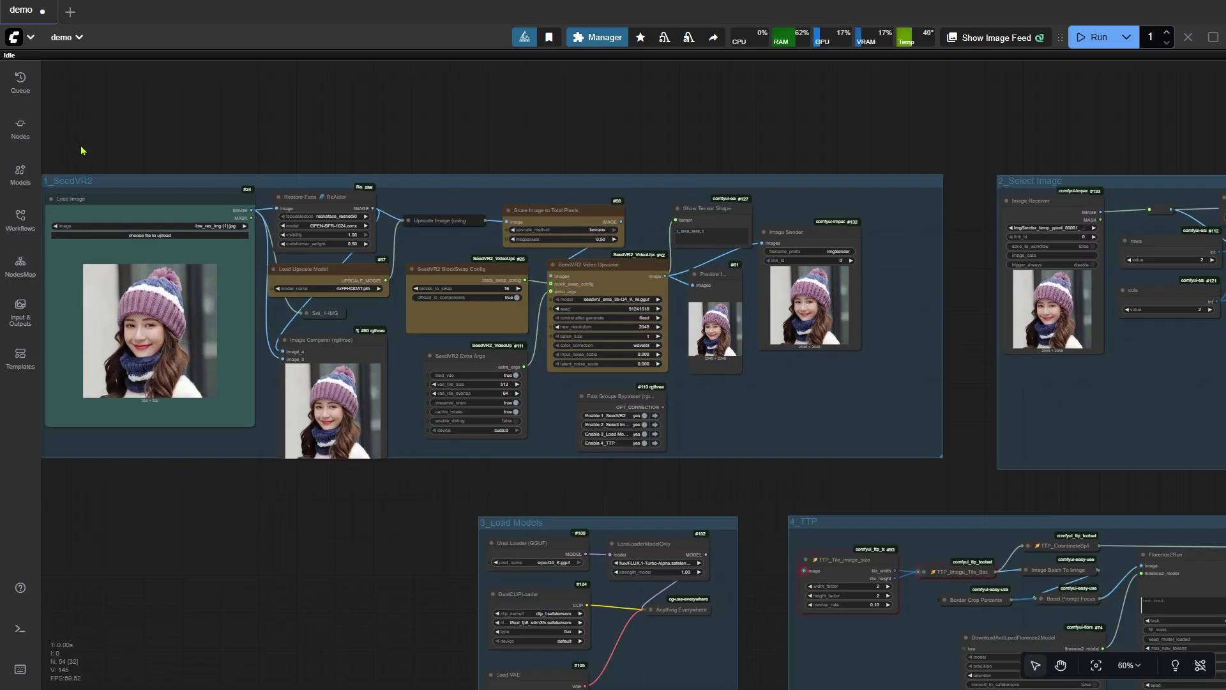
pyautogui.moveTo(132, 175); pyautogui.dragTo(356, 184)
pyautogui.scroll(3, 435, 201)
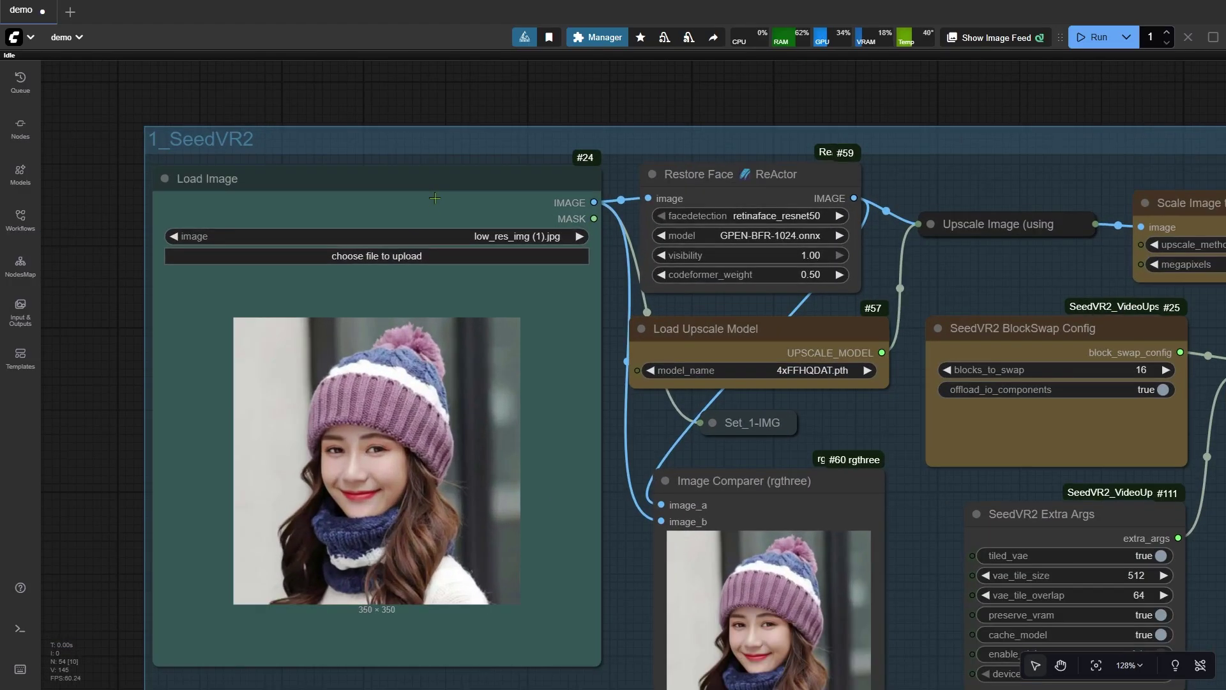
pyautogui.click(435, 199)
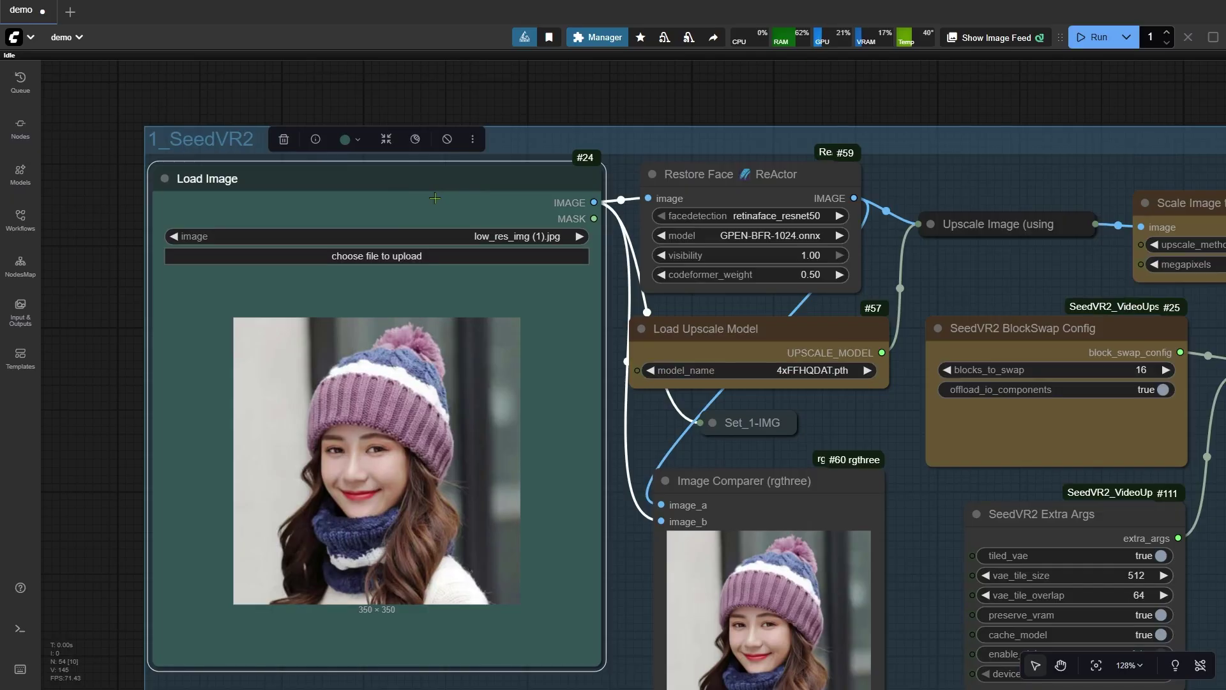
pyautogui.scroll(-5, 435, 198)
pyautogui.hscroll(10, 721, 373)
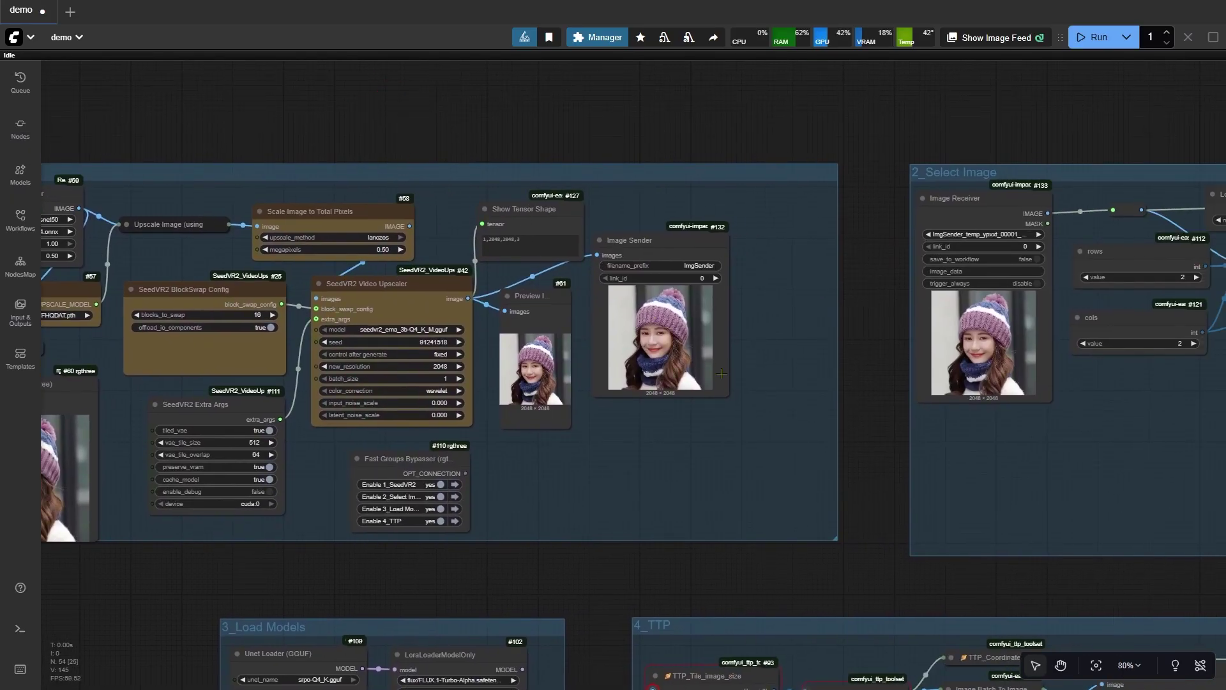
pyautogui.scroll(11, 581, 382)
pyautogui.click(547, 307)
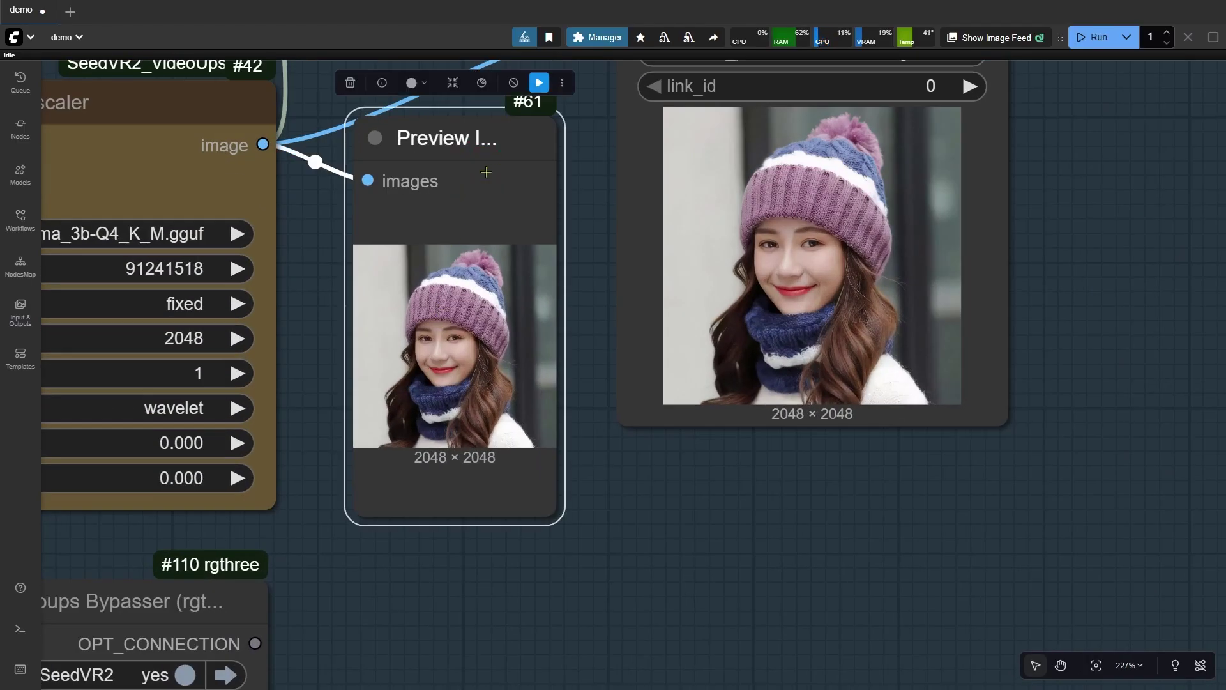
# Confirm the SeedVR2 Video Upscaler's new_resolution stays at 2048
pyautogui.moveTo(332, 584); pyautogui.dragTo(635, 588)
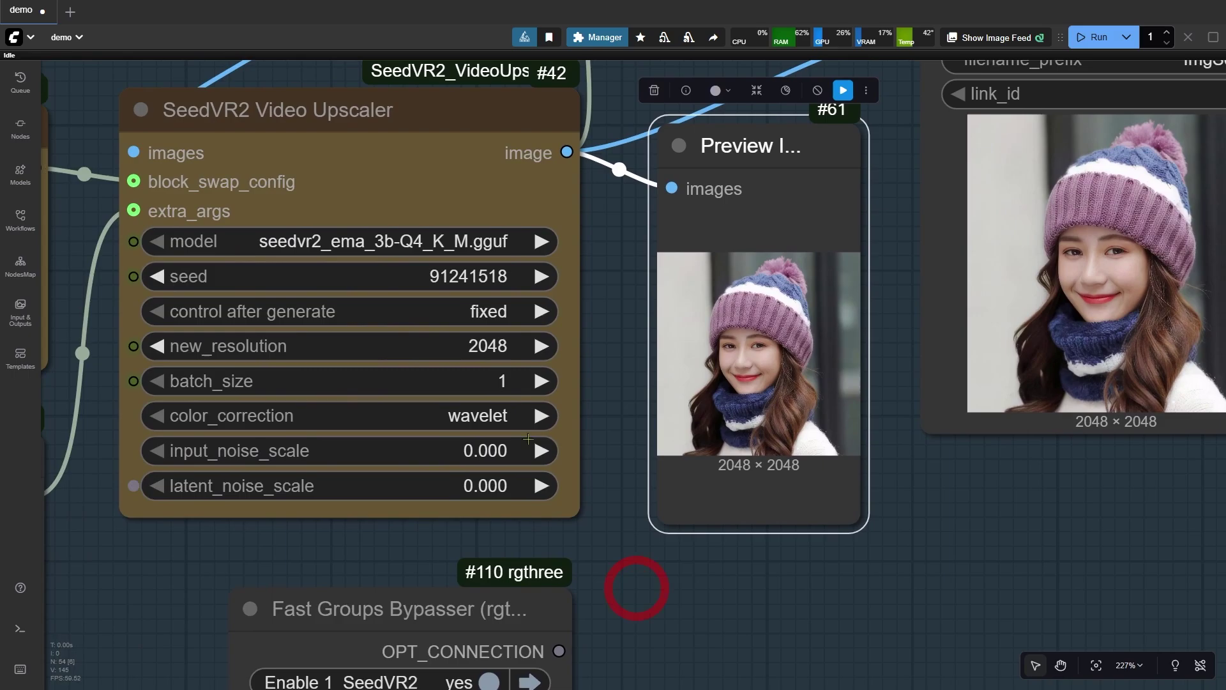
pyautogui.click(488, 345)
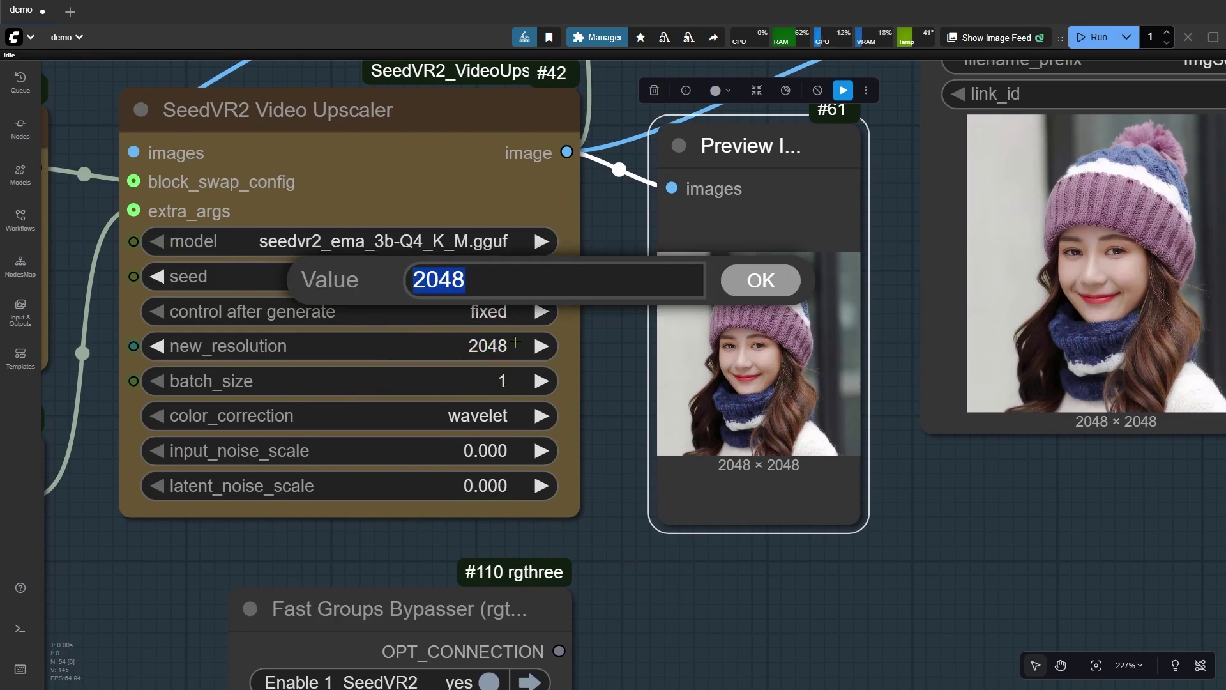
pyautogui.click(761, 279)
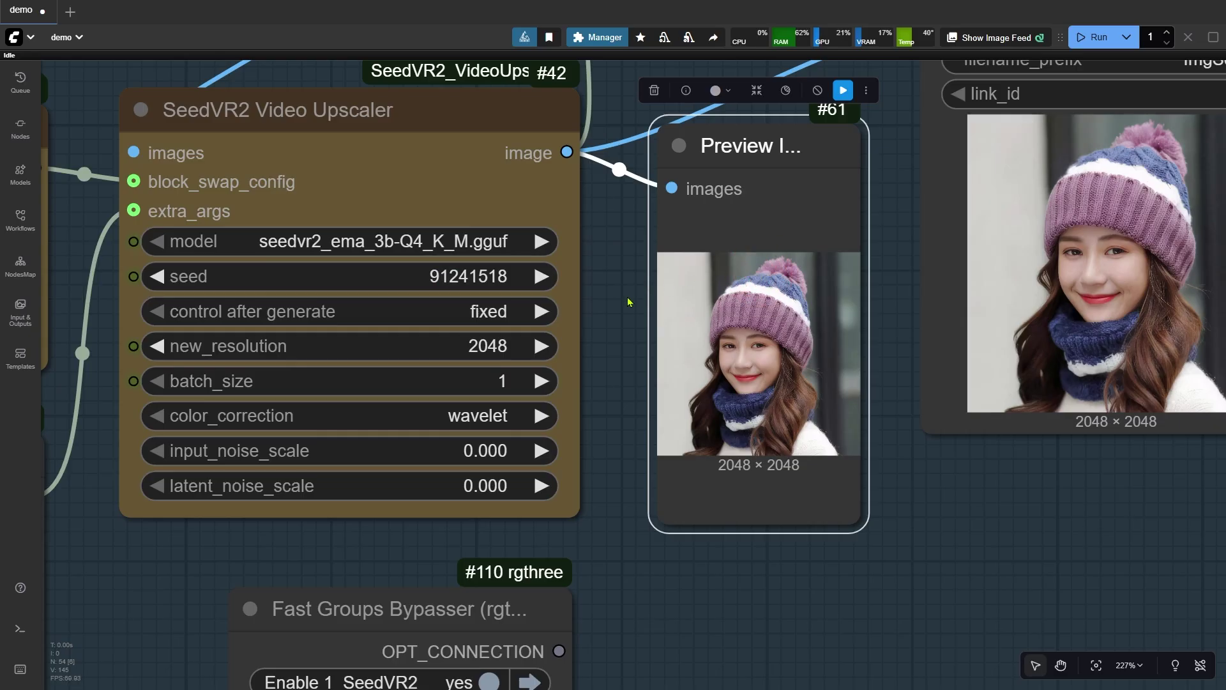
pyautogui.scroll(-7, 514, 273)
pyautogui.moveTo(339, 612); pyautogui.dragTo(402, 254)
pyautogui.scroll(8, 482, 478)
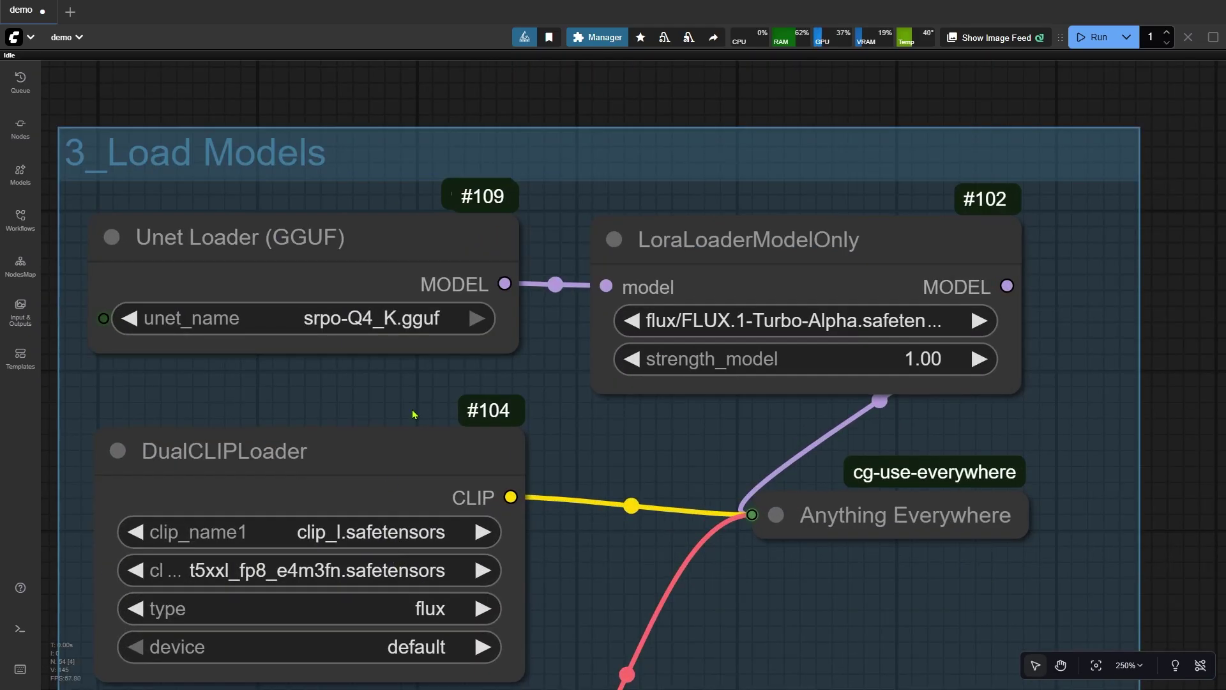
pyautogui.moveTo(413, 411); pyautogui.dragTo(518, 308)
pyautogui.click(503, 154)
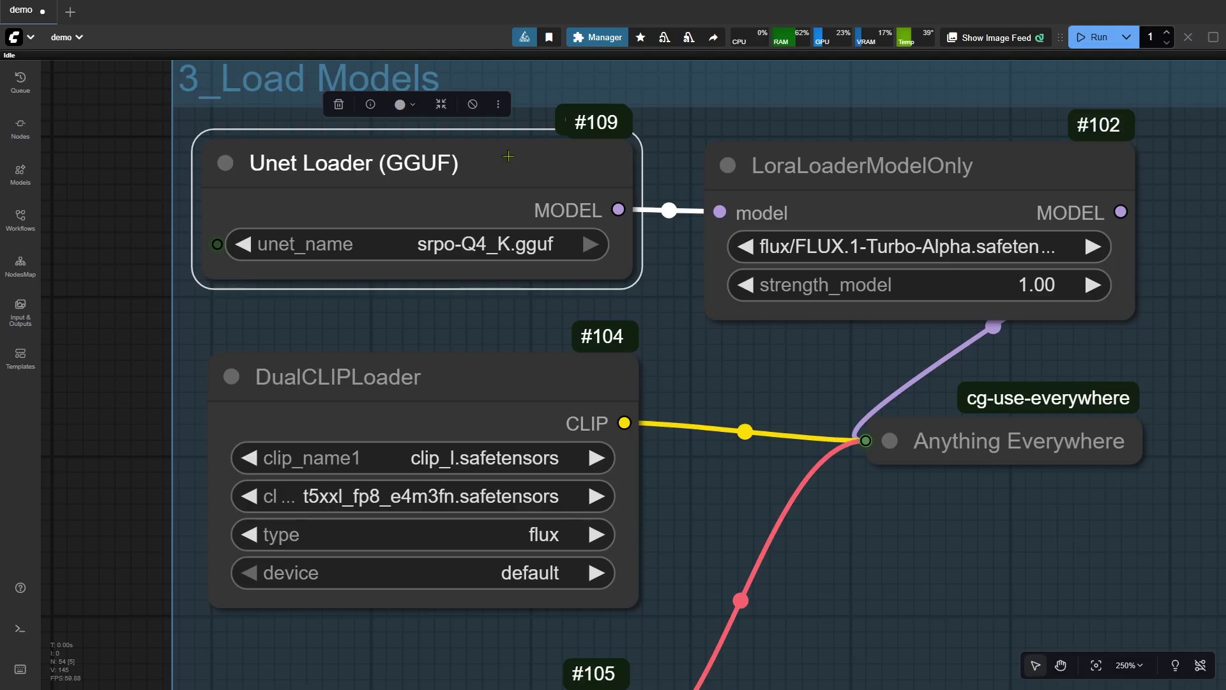
pyautogui.scroll(-7, 508, 155)
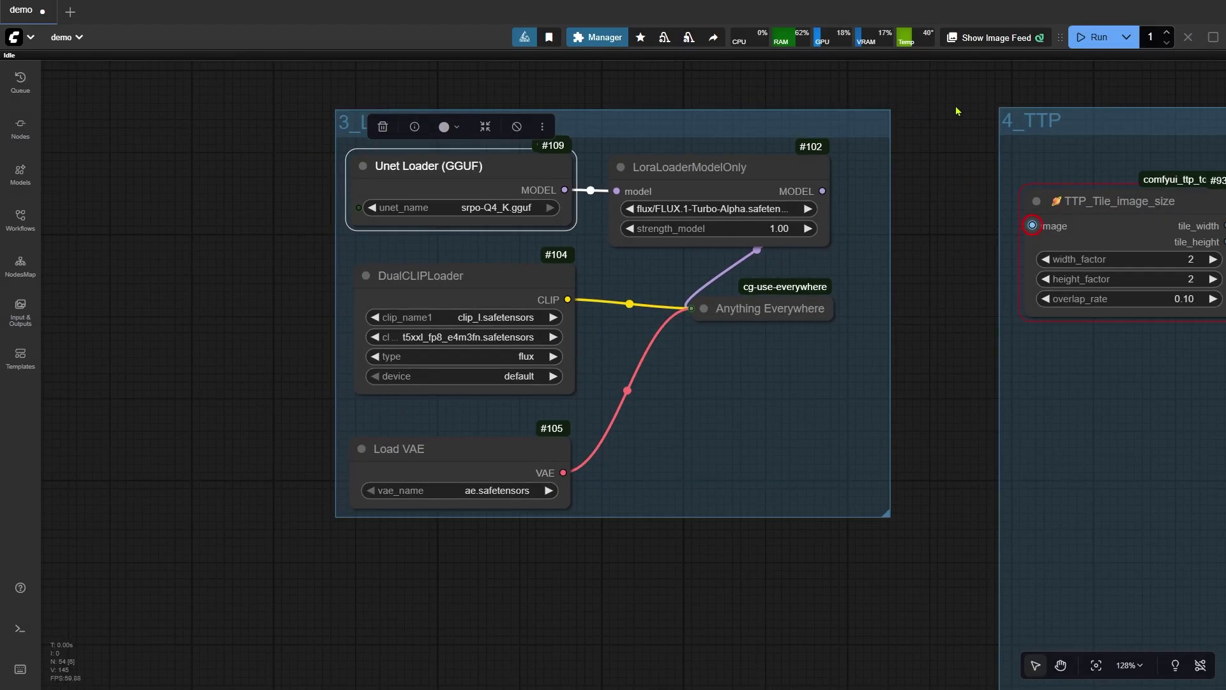
pyautogui.moveTo(960, 112); pyautogui.dragTo(826, 543)
pyautogui.moveTo(638, 256); pyautogui.dragTo(638, 408)
pyautogui.moveTo(335, 409); pyautogui.dragTo(527, 522)
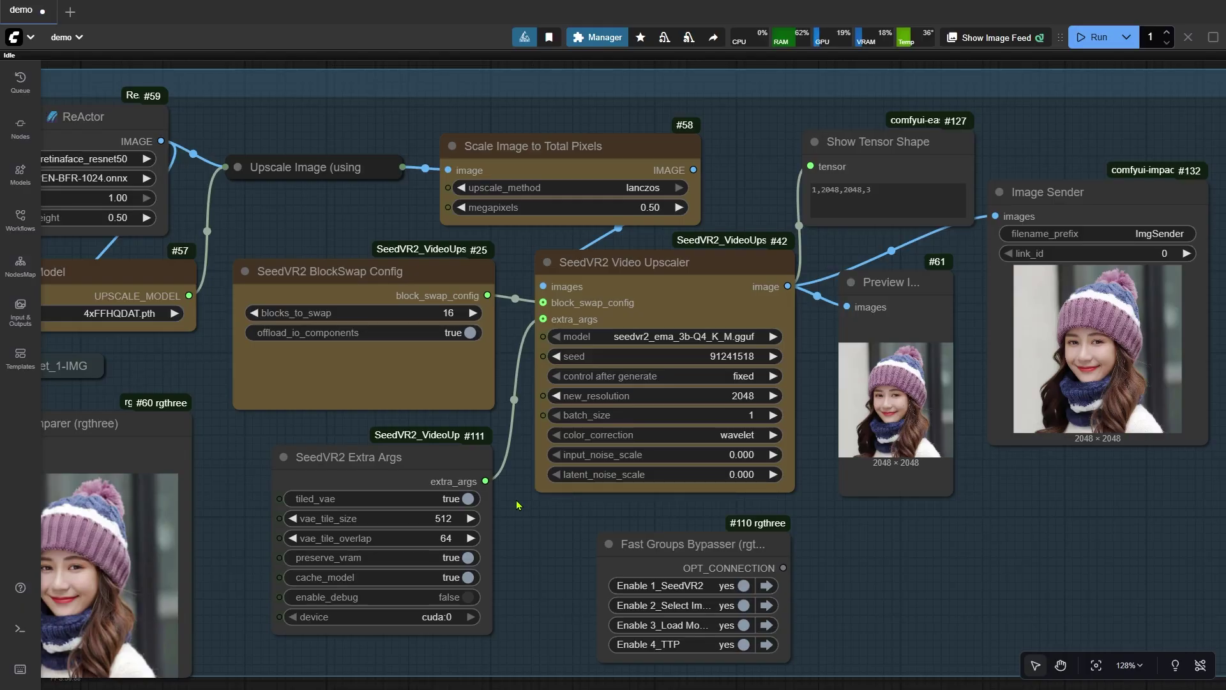
pyautogui.scroll(1, 843, 403)
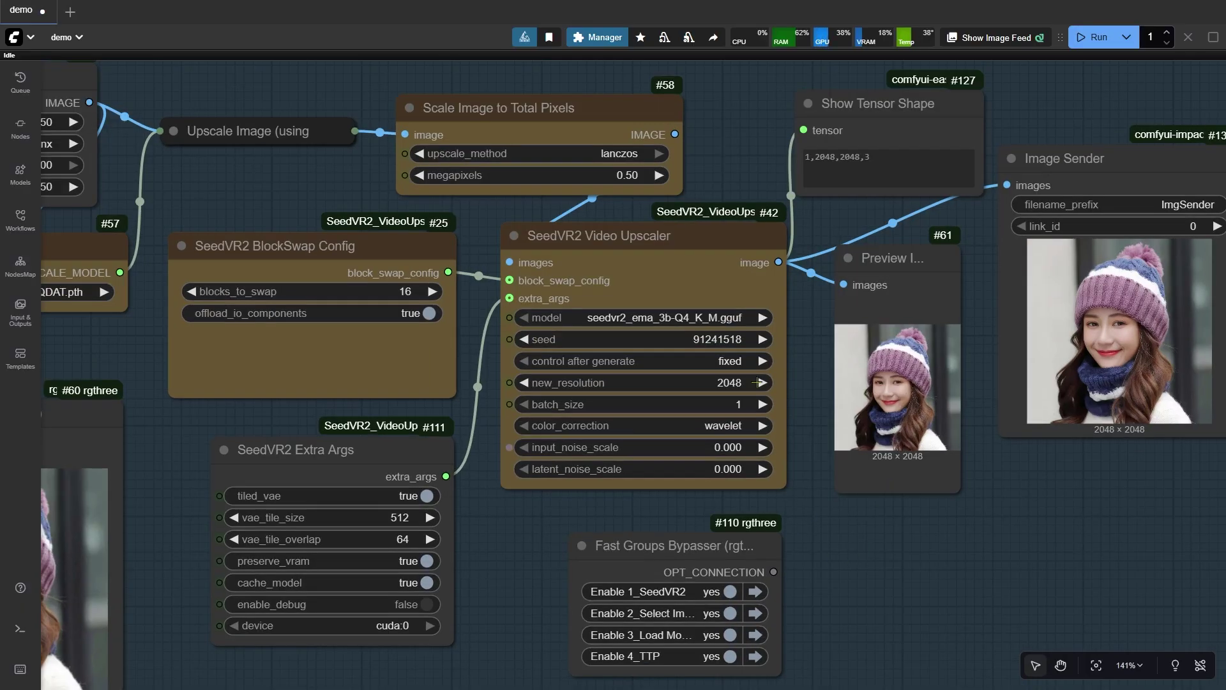
pyautogui.click(682, 247)
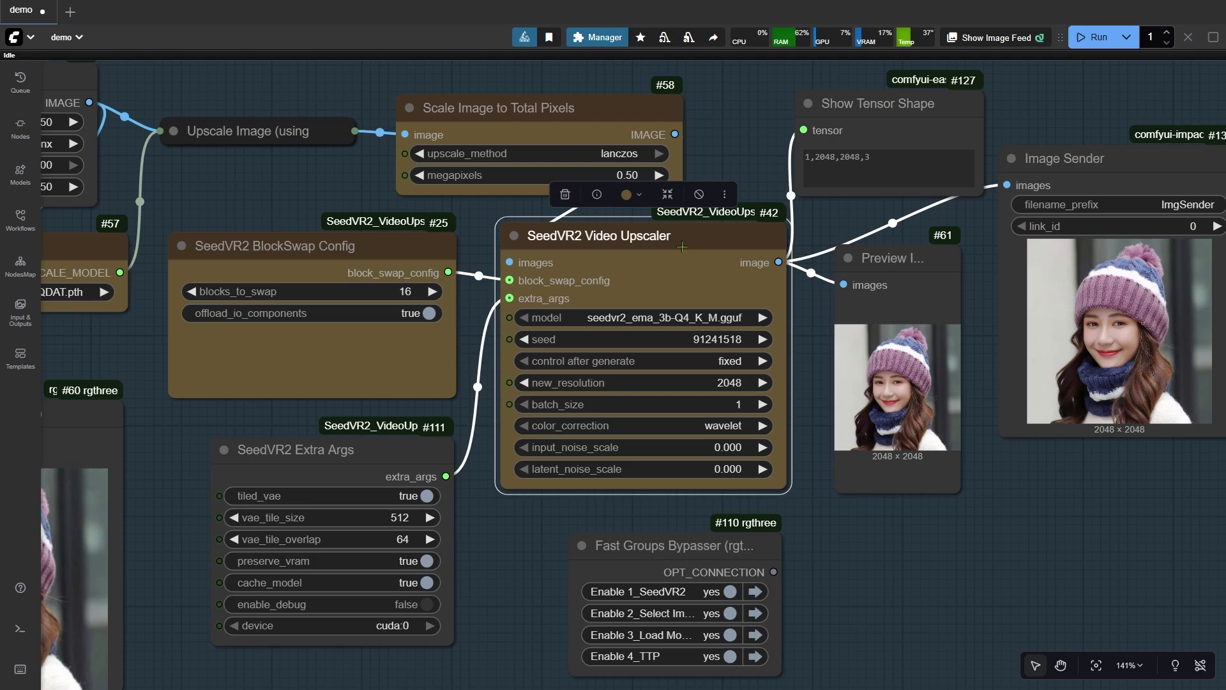
pyautogui.click(740, 404)
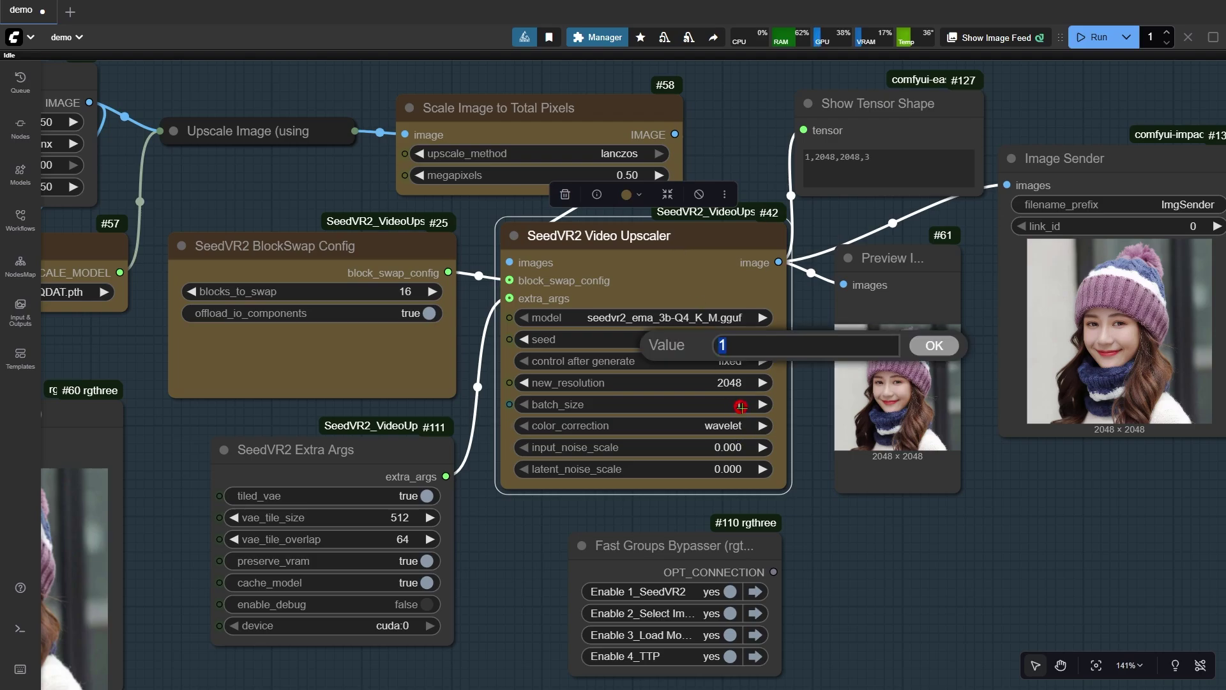
pyautogui.click(933, 345)
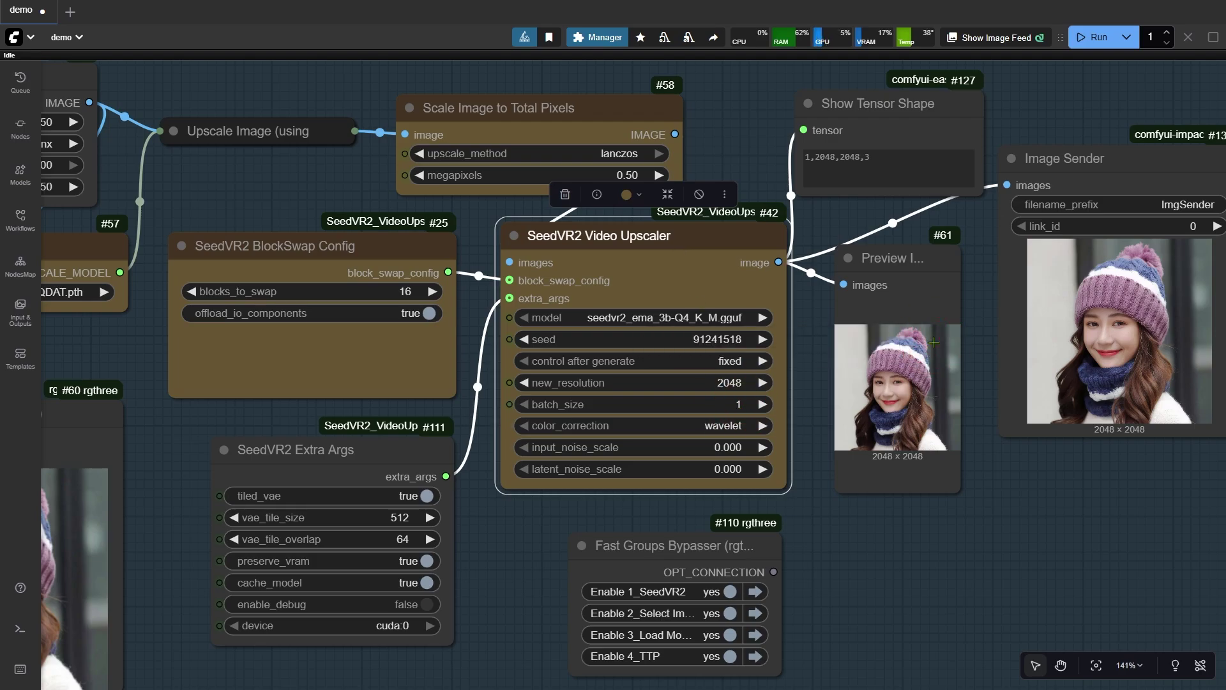
pyautogui.click(709, 317)
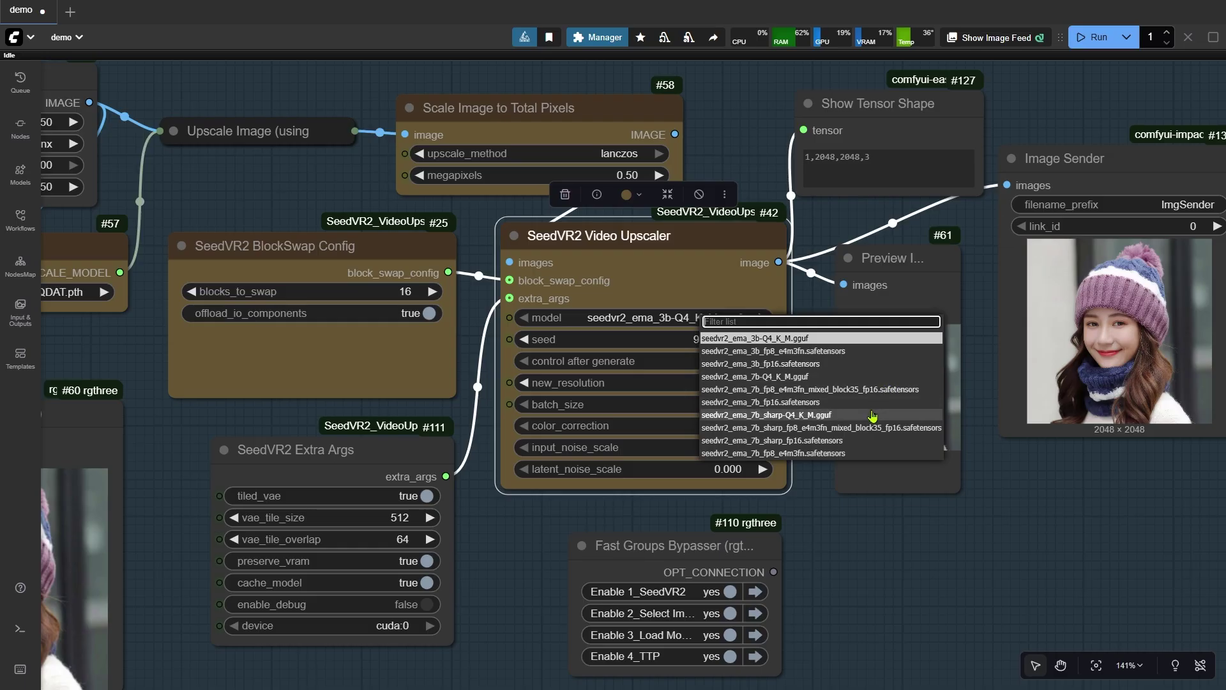
pyautogui.click(809, 337)
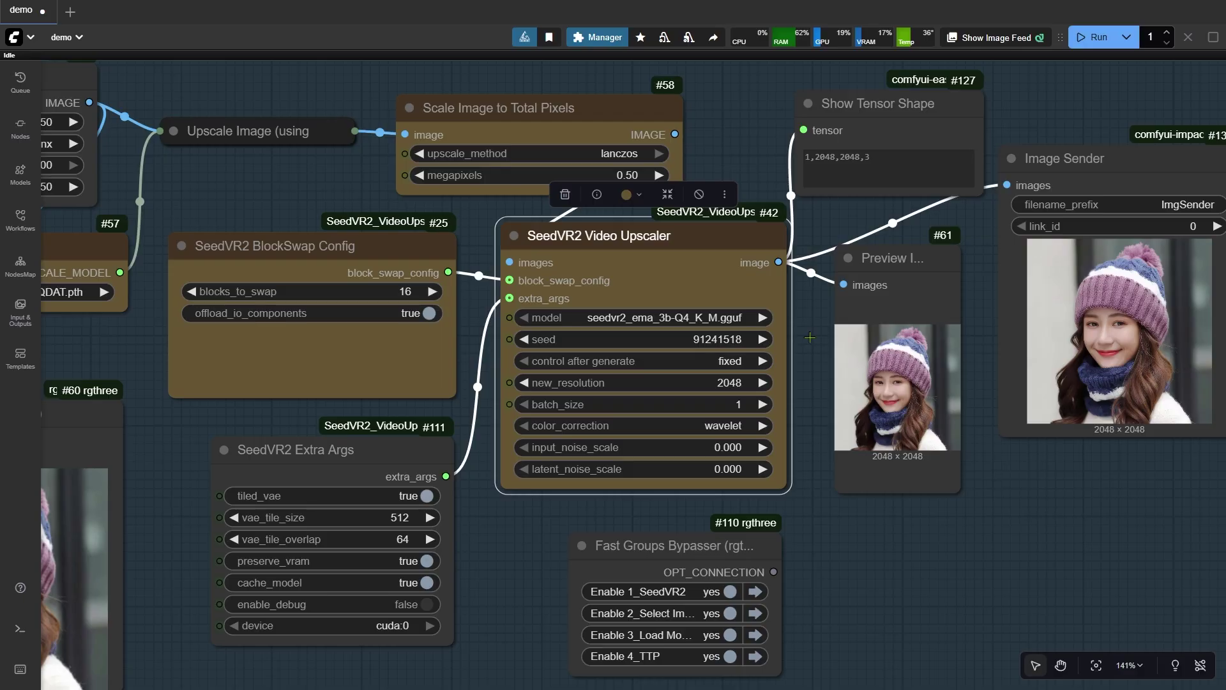
# Set blocks_to_swap to 16 in SeedVR2 BlockSwap Config, keeping offload_io_components true
pyautogui.scroll(1, 124, 372)
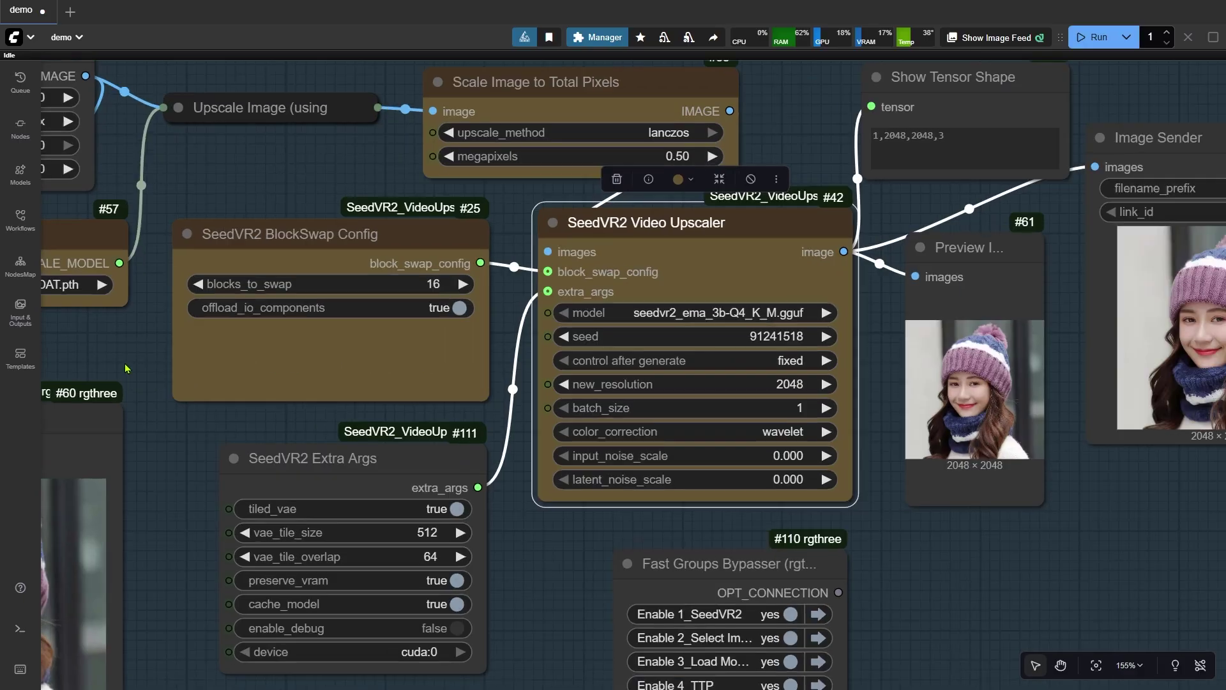
pyautogui.click(310, 267)
pyautogui.moveTo(358, 243)
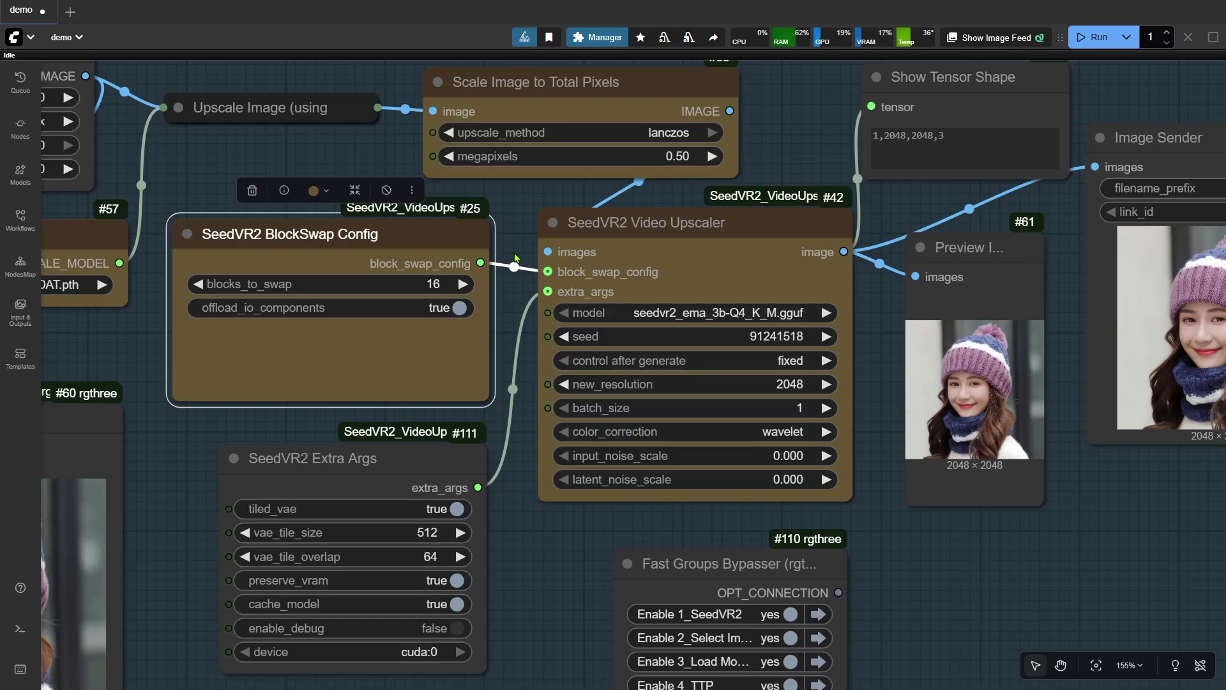
pyautogui.click(421, 284)
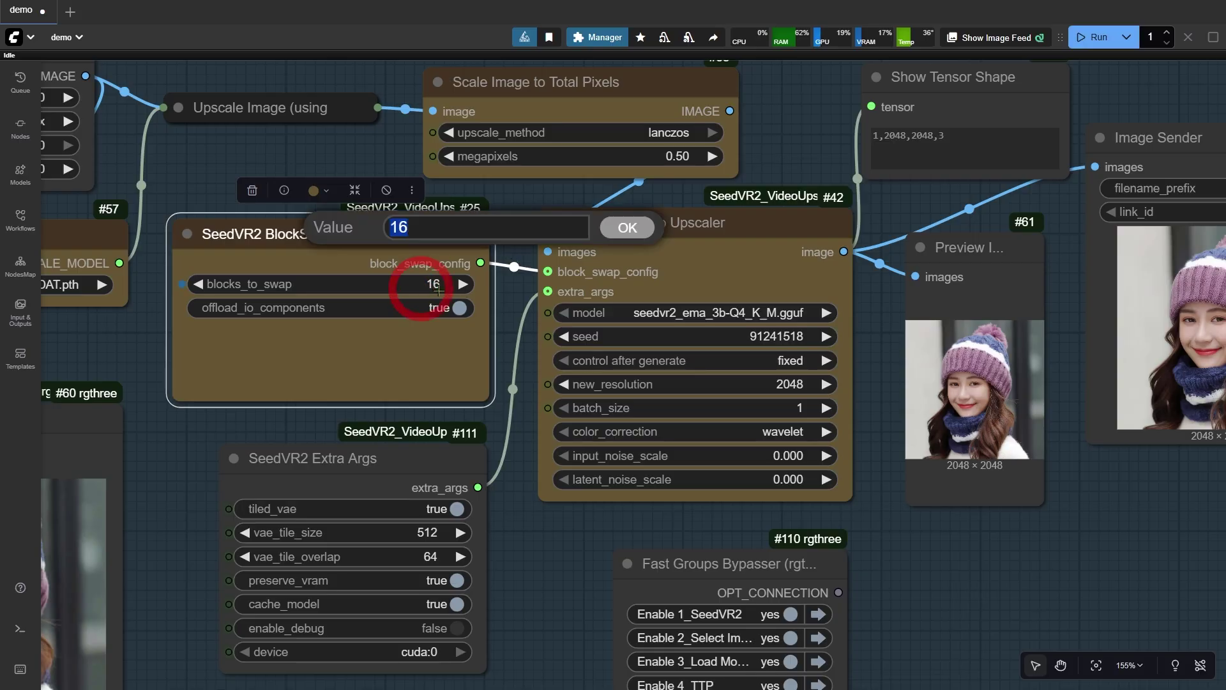
pyautogui.click(618, 234)
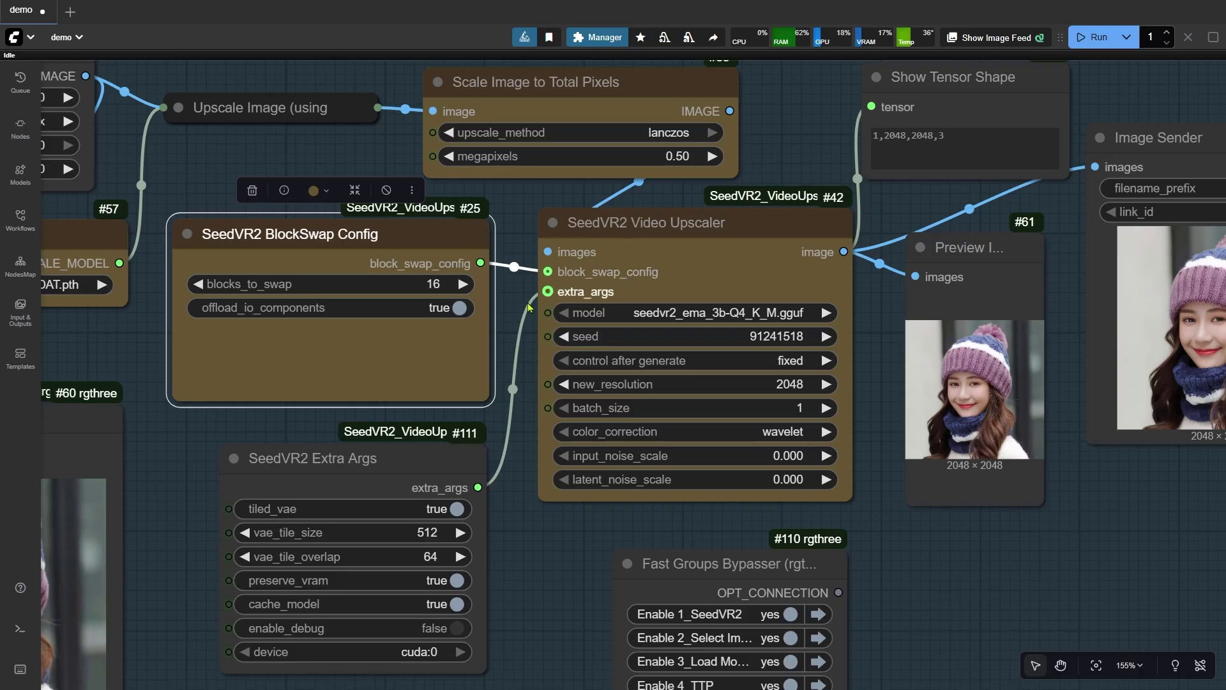
pyautogui.click(455, 310)
pyautogui.press('space')
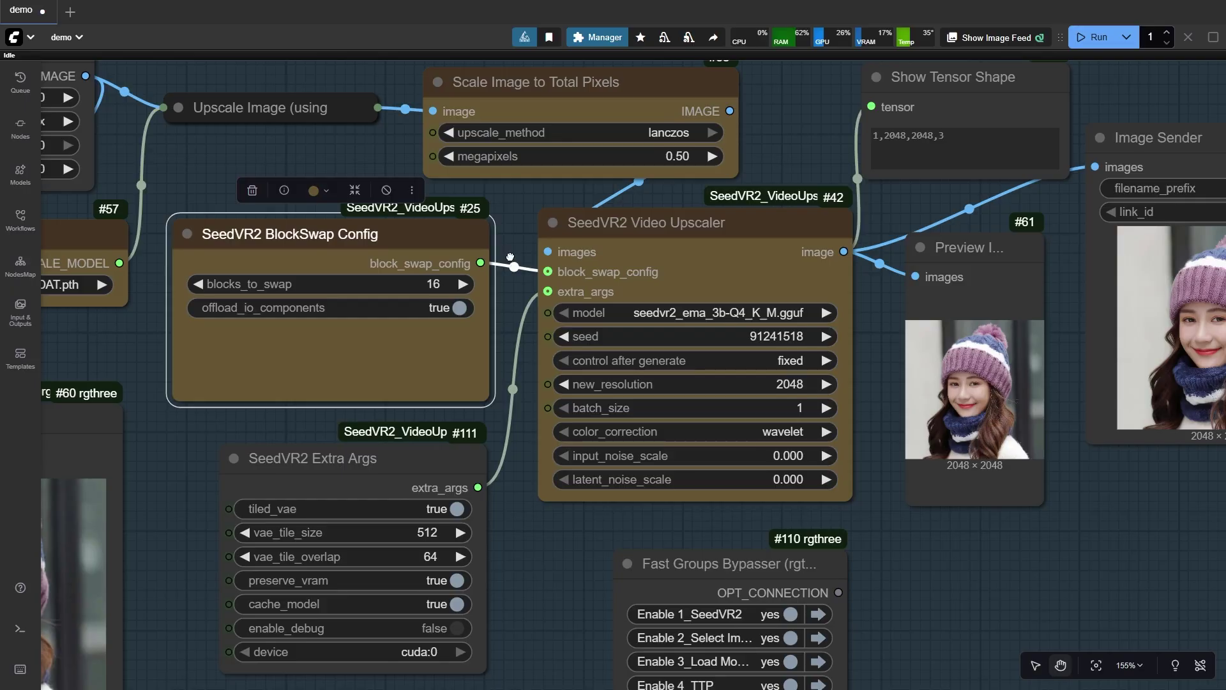
pyautogui.moveTo(510, 257); pyautogui.dragTo(1022, 376)
pyautogui.click(534, 169)
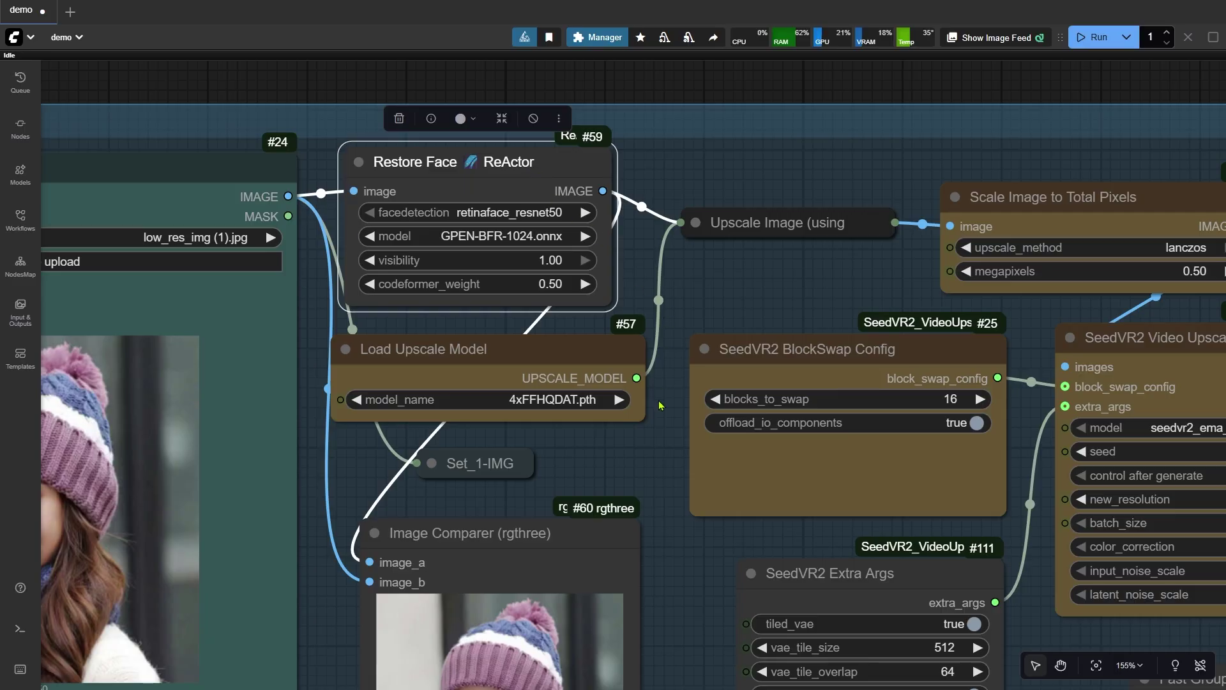
pyautogui.scroll(2, 657, 407)
pyautogui.click(590, 359)
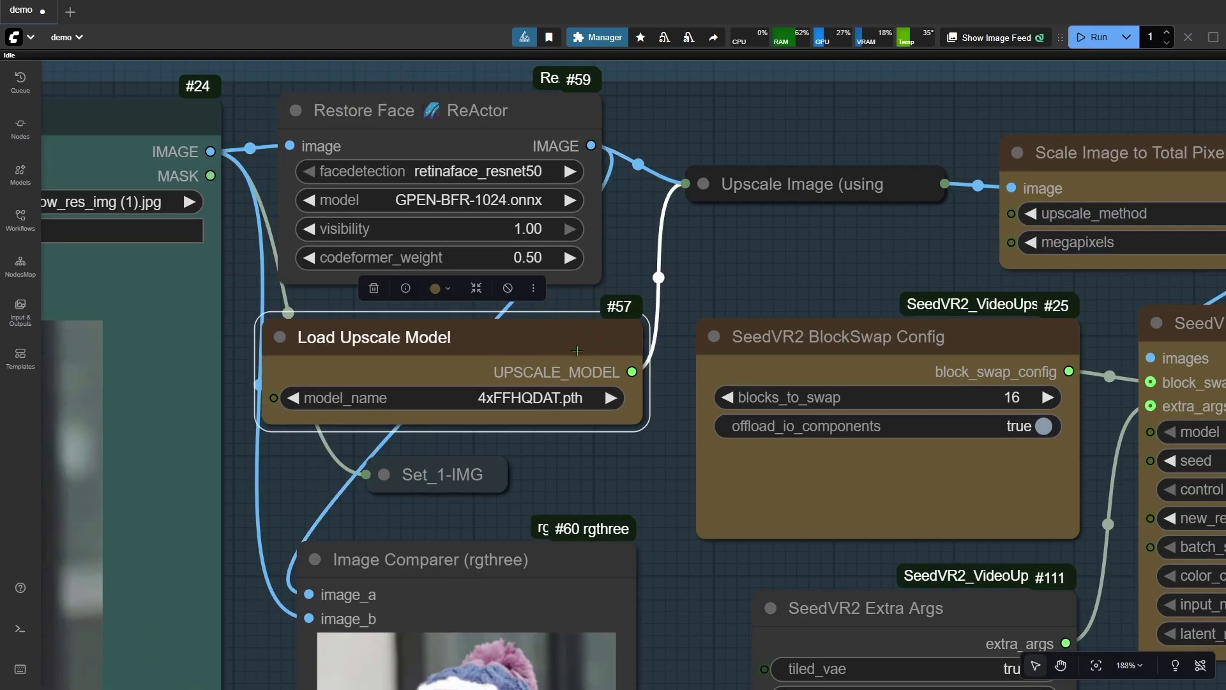
pyautogui.moveTo(893, 271); pyautogui.dragTo(670, 322)
pyautogui.click(945, 208)
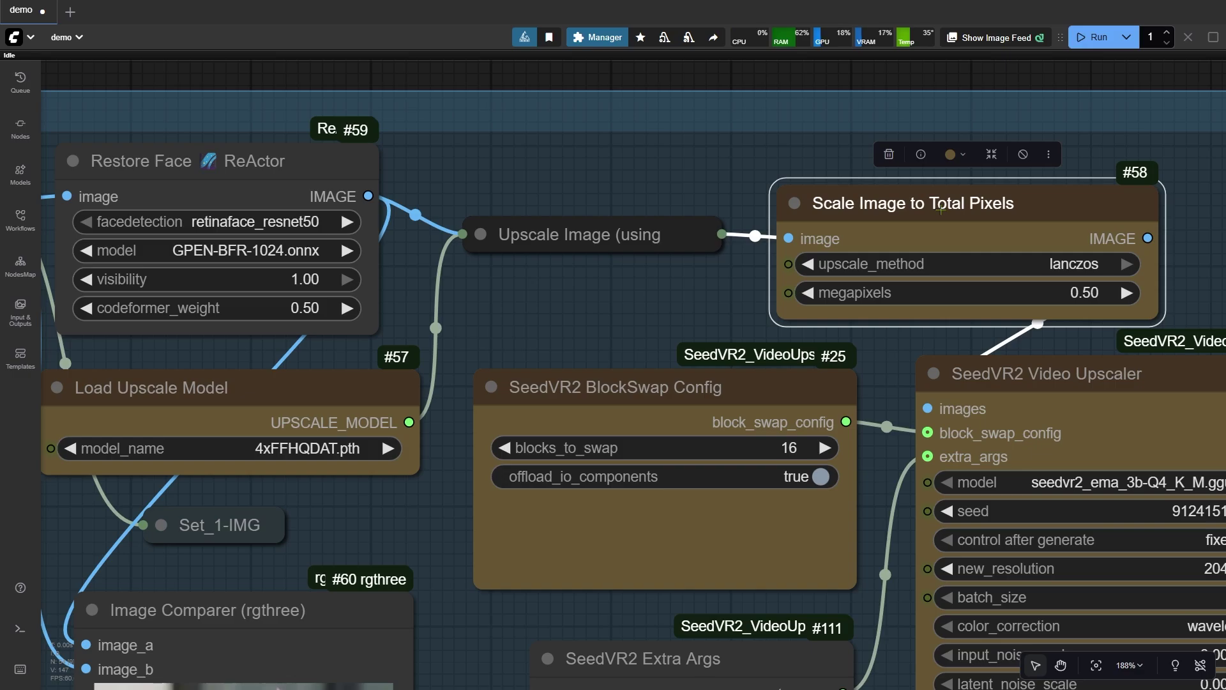
pyautogui.scroll(-2, 940, 210)
pyautogui.moveTo(1097, 446); pyautogui.dragTo(264, 382)
pyautogui.scroll(2, 776, 210)
pyautogui.click(779, 202)
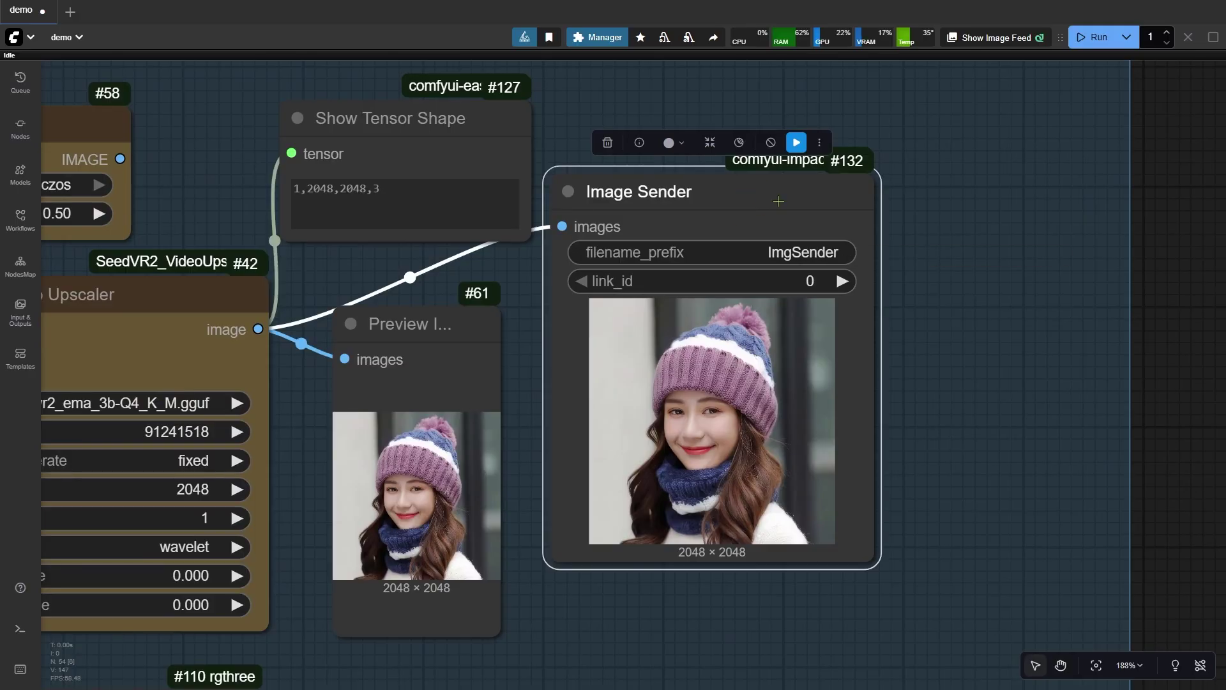
pyautogui.scroll(-4, 778, 201)
pyautogui.moveTo(1092, 288); pyautogui.dragTo(659, 368)
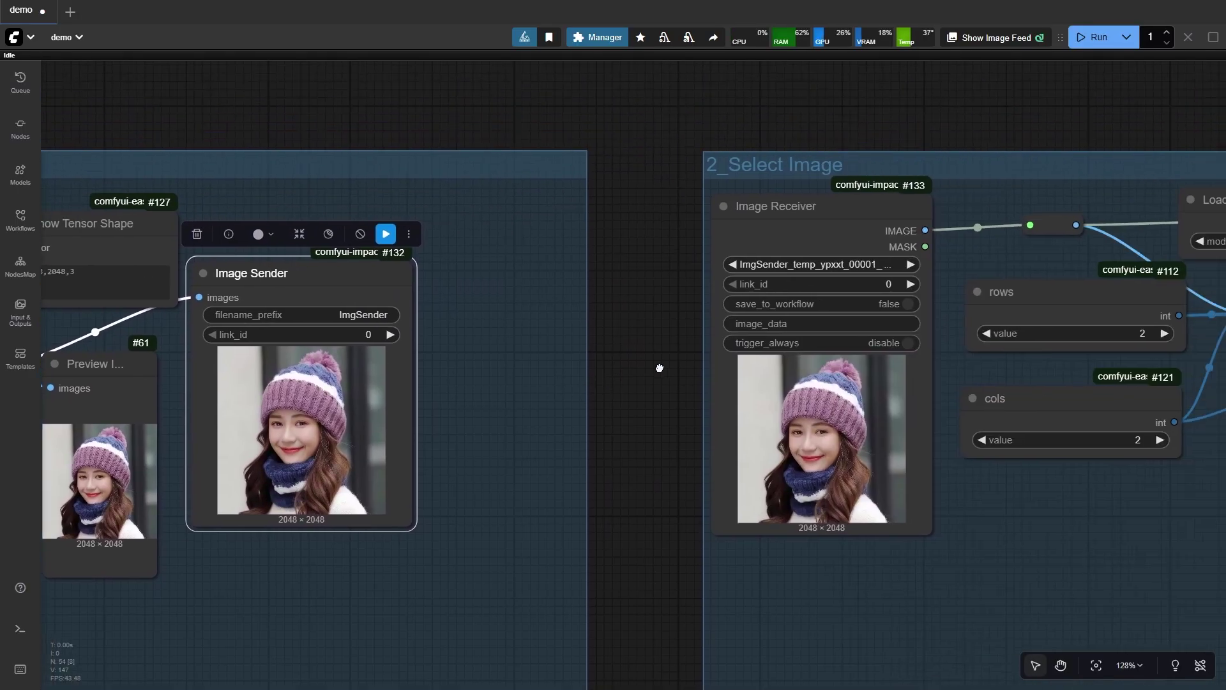
pyautogui.scroll(2, 659, 368)
pyautogui.click(863, 202)
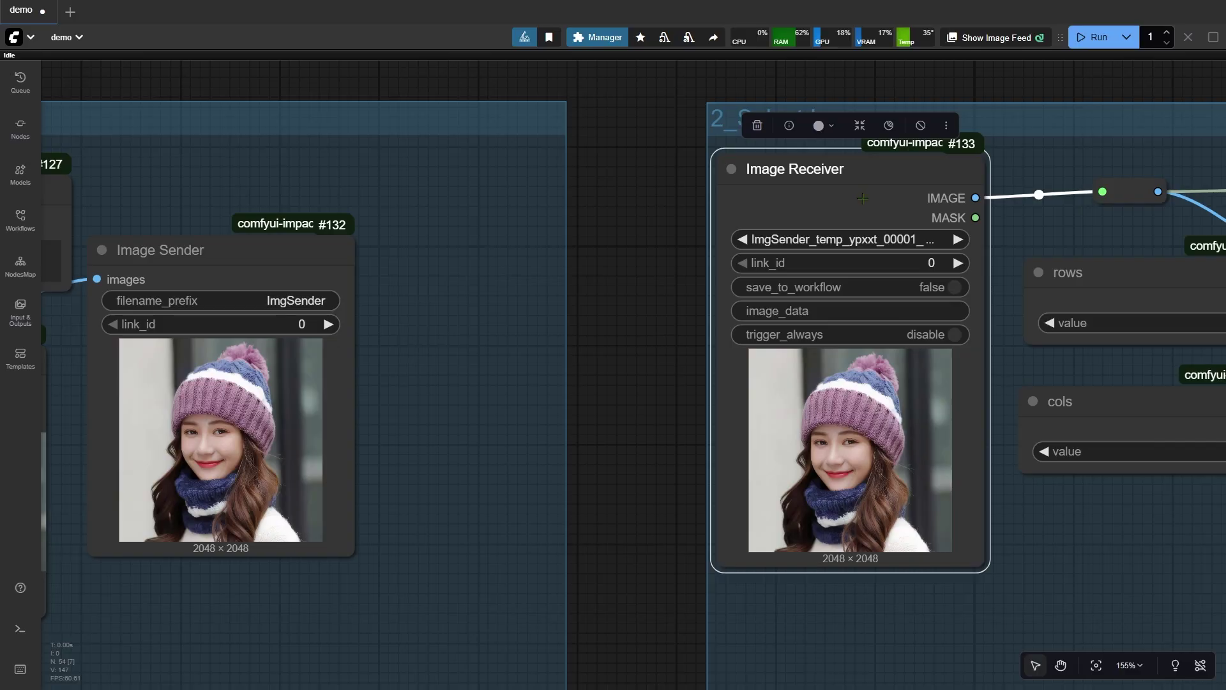
pyautogui.click(295, 273)
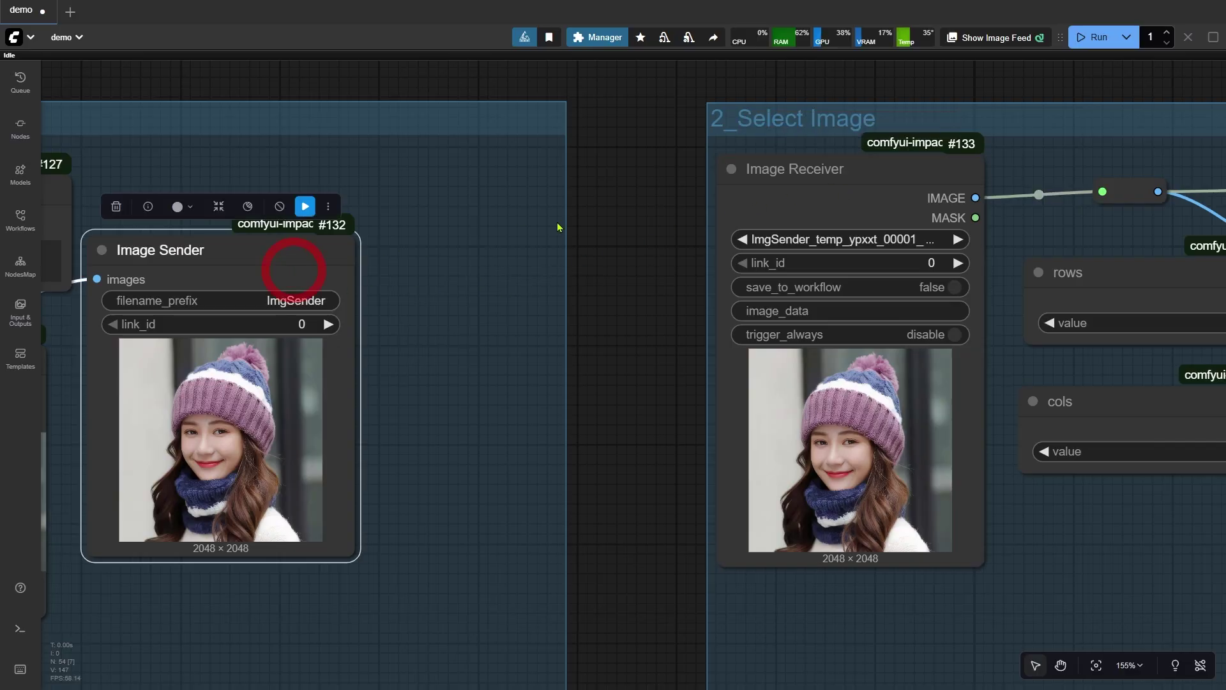
pyautogui.click(798, 182)
pyautogui.scroll(-3, 798, 178)
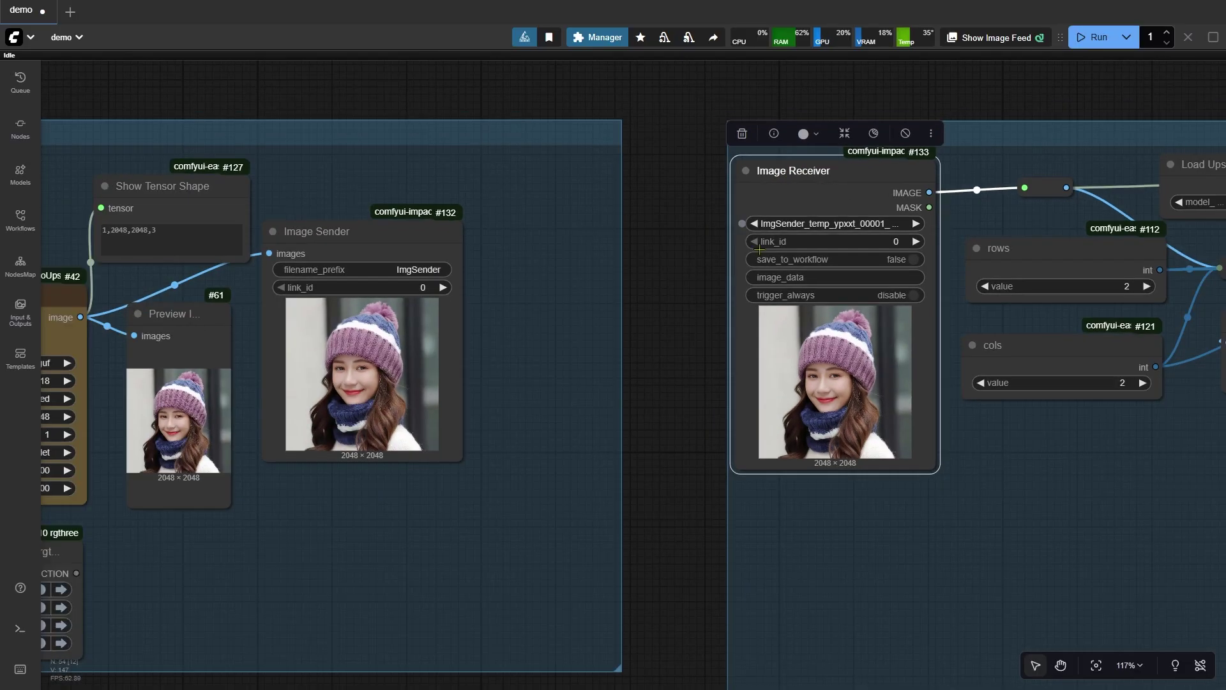
pyautogui.moveTo(703, 467); pyautogui.dragTo(31, 473)
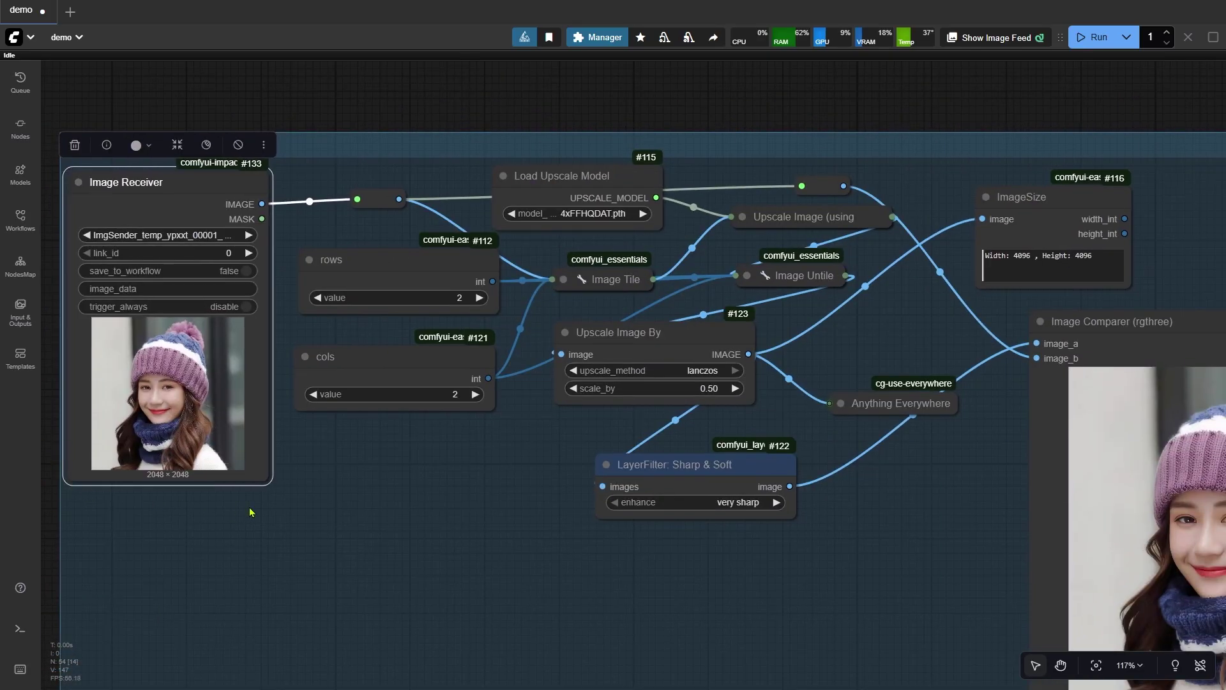
pyautogui.scroll(1, 326, 492)
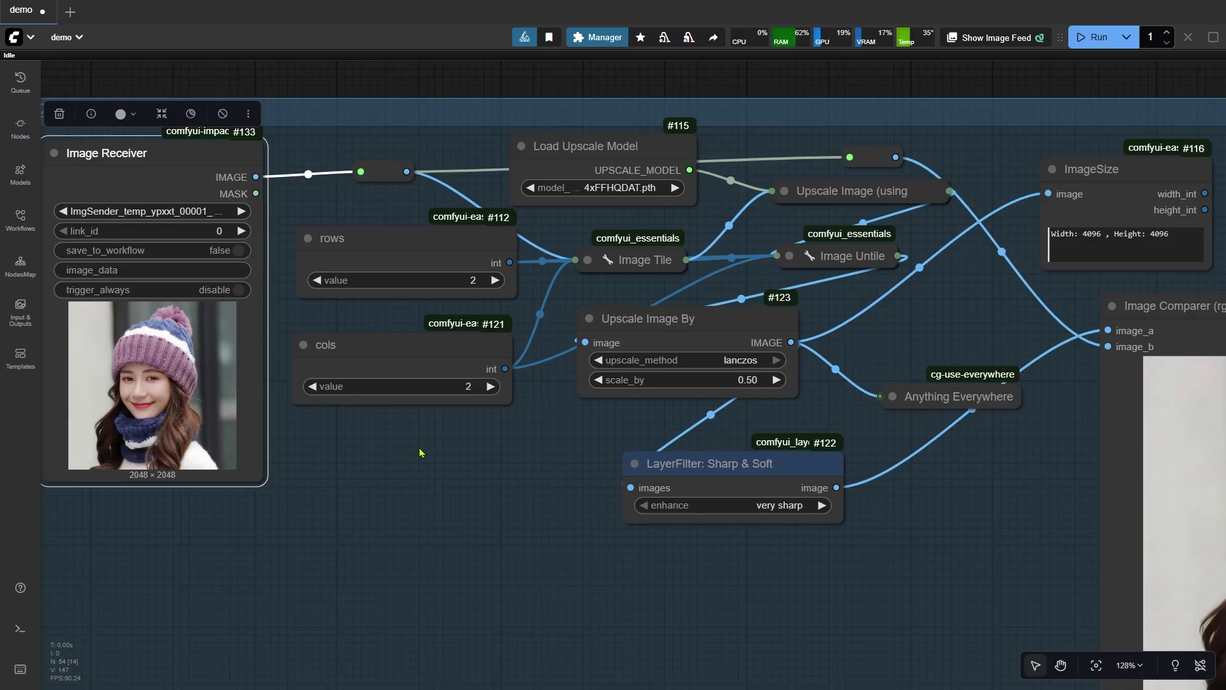
pyautogui.click(378, 241)
pyautogui.click(412, 352)
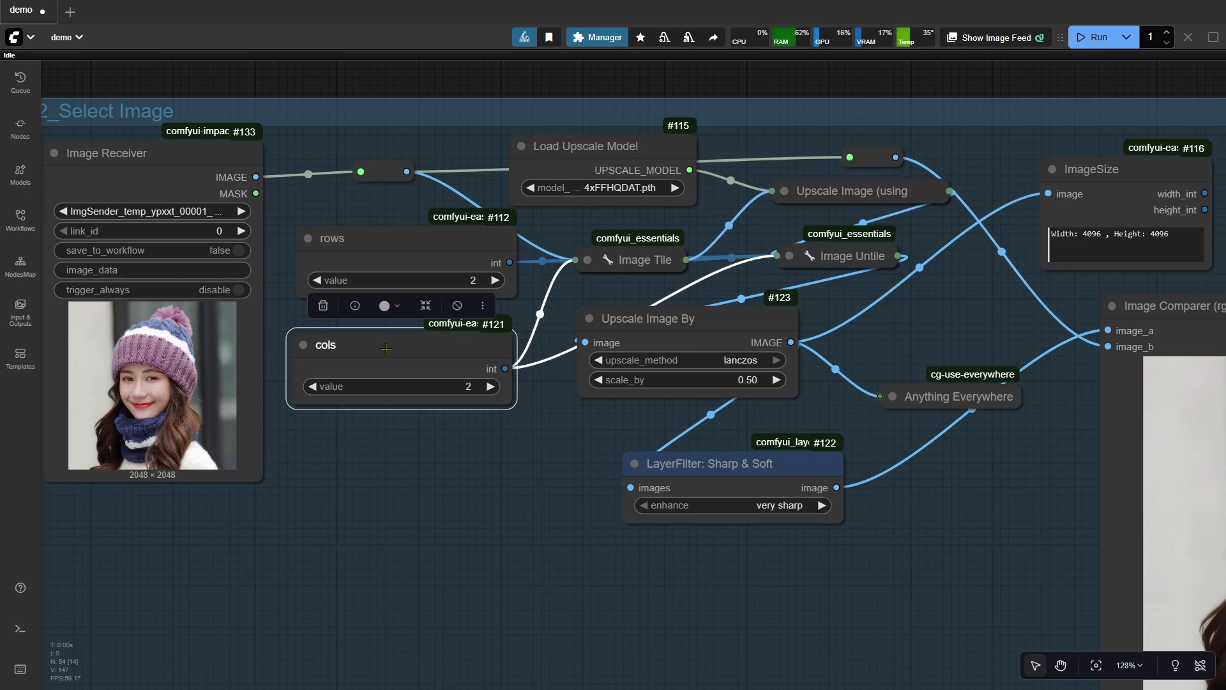
pyautogui.scroll(-3, 386, 348)
pyautogui.moveTo(479, 569); pyautogui.dragTo(507, 131)
pyautogui.scroll(1, 424, 539)
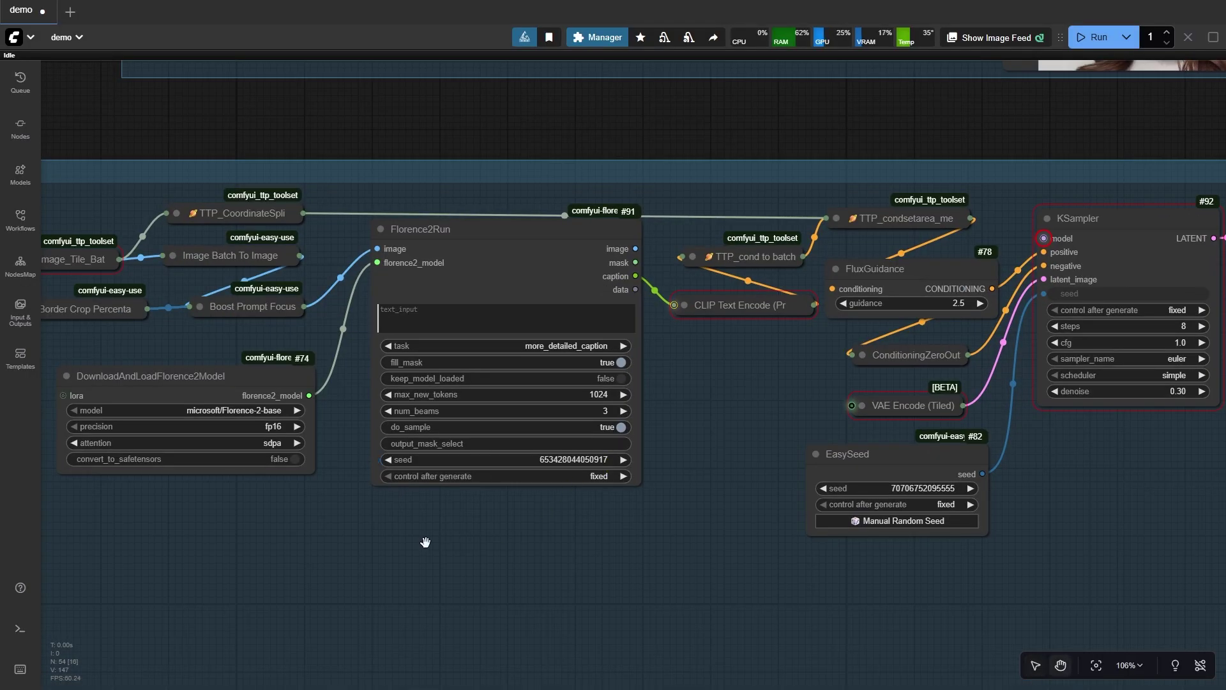
pyautogui.press('v')
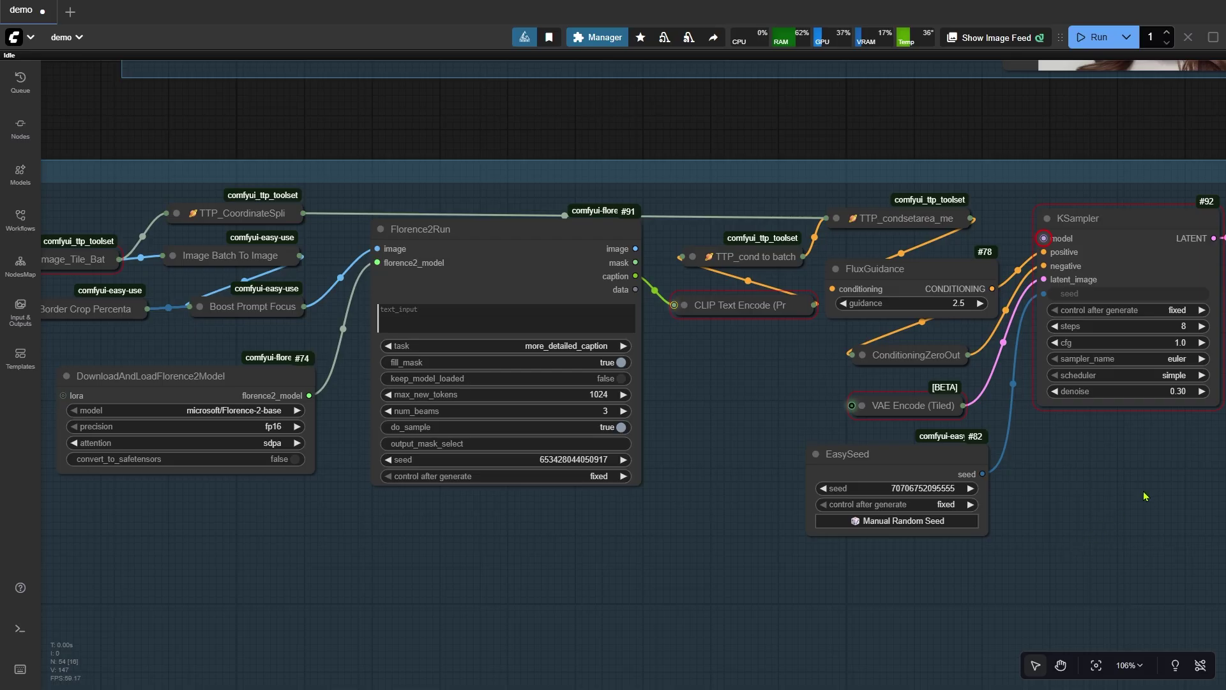
pyautogui.press('h')
pyautogui.moveTo(1143, 491); pyautogui.dragTo(551, 496)
pyautogui.scroll(3, 551, 496)
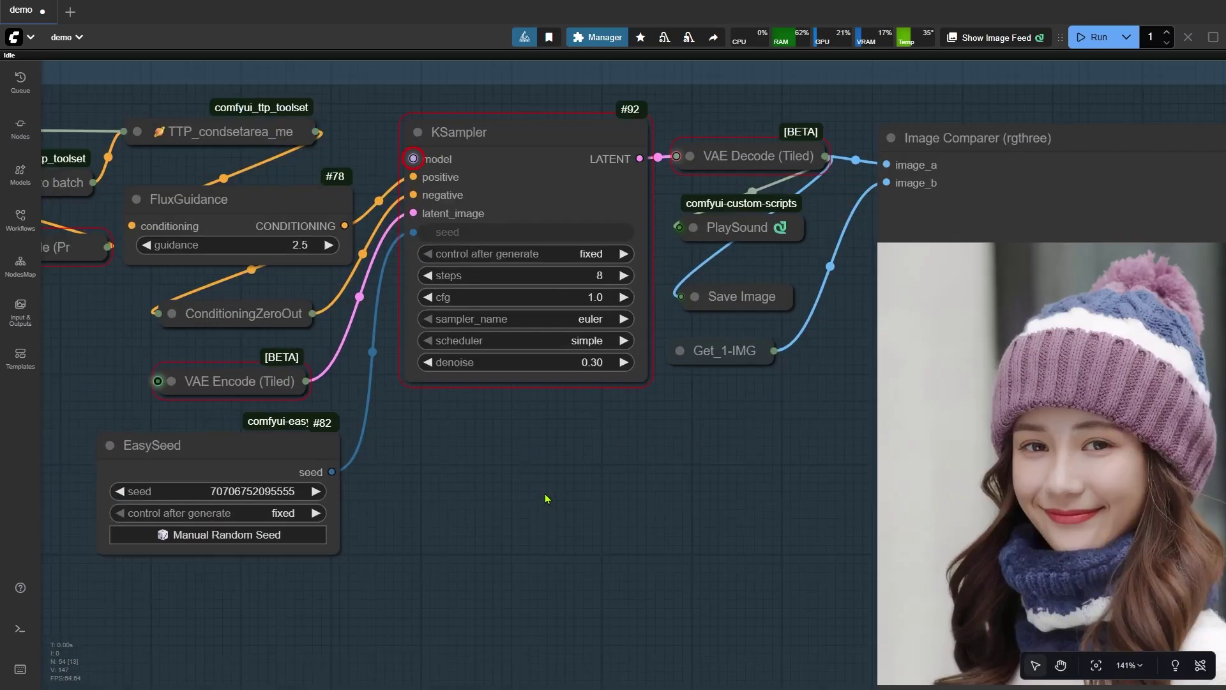
pyautogui.click(593, 364)
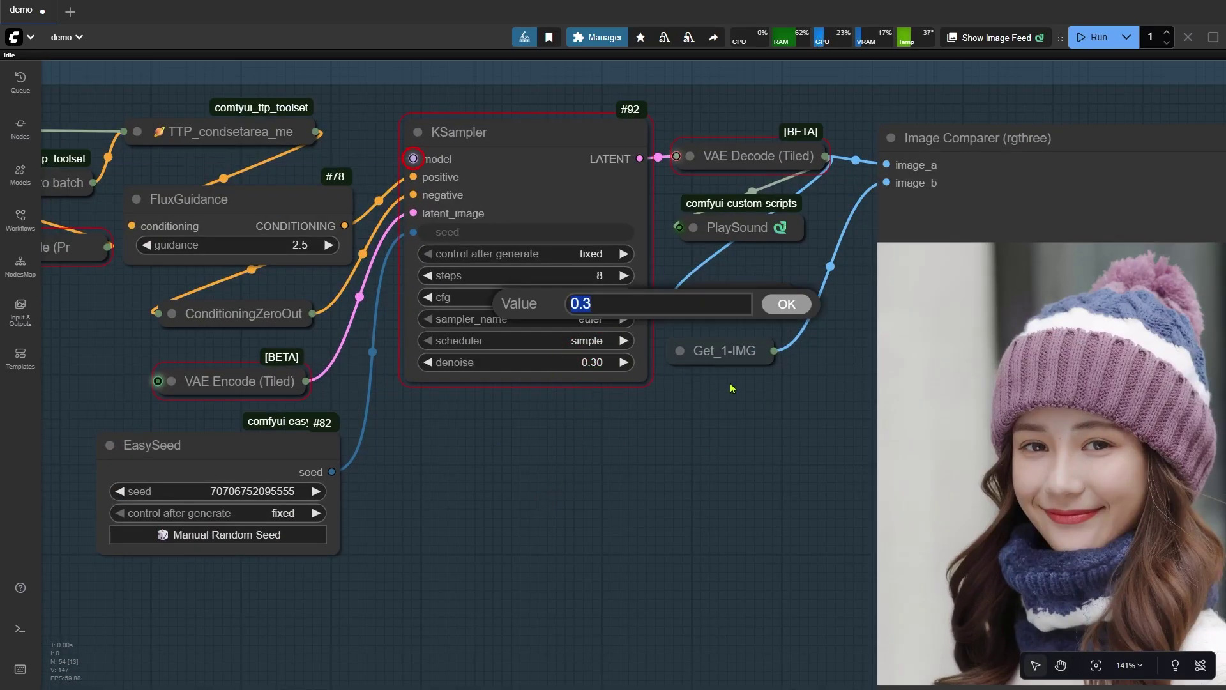
pyautogui.click(787, 303)
pyautogui.moveTo(776, 446); pyautogui.dragTo(357, 388)
pyautogui.scroll(4, 471, 482)
pyautogui.scroll(2, 1052, 351)
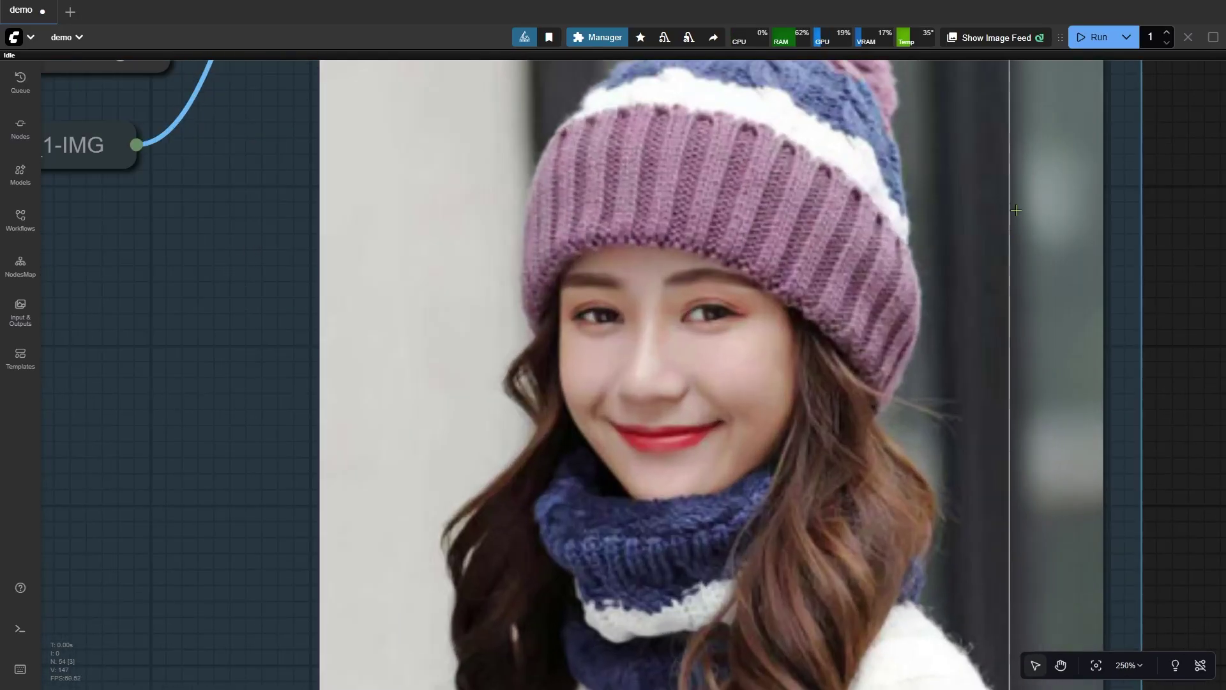
pyautogui.scroll(2, 1052, 352)
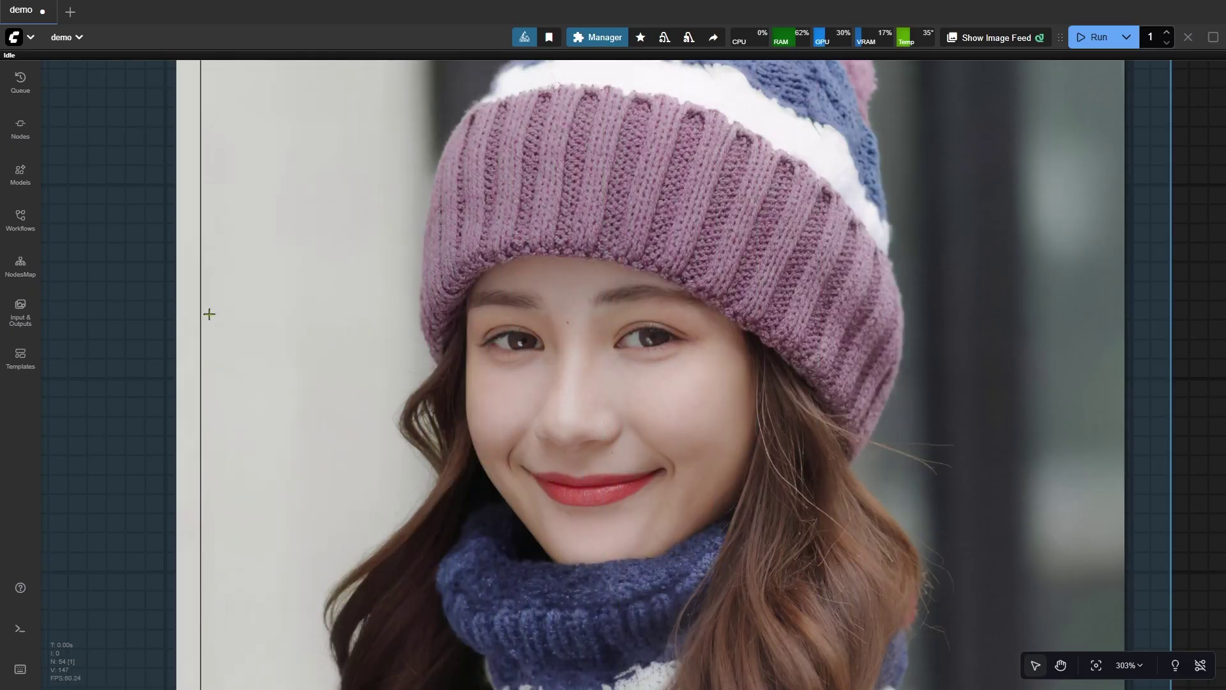
pyautogui.scroll(3, 1028, 309)
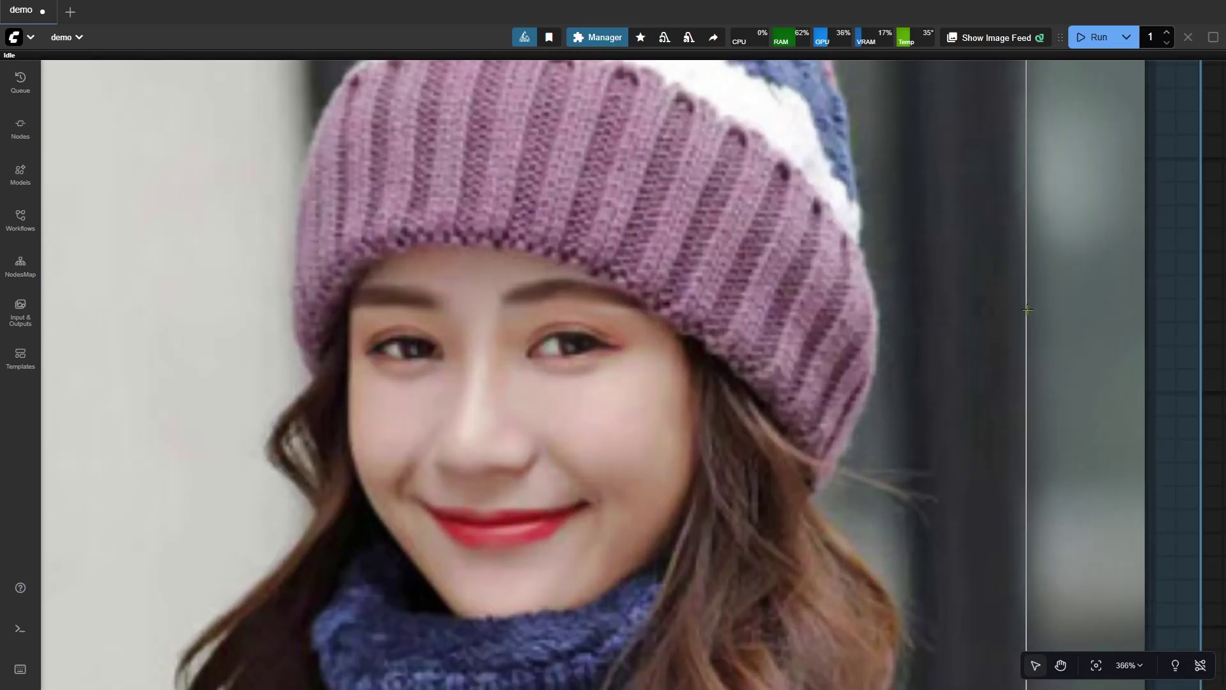